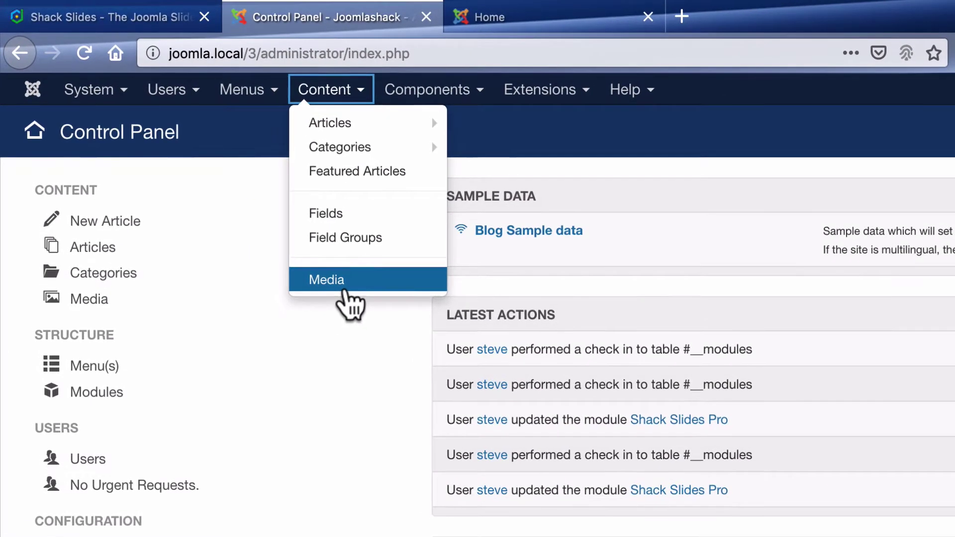
Open the Media manager's headers folder, showing images like blue-flower and maple
click(345, 287)
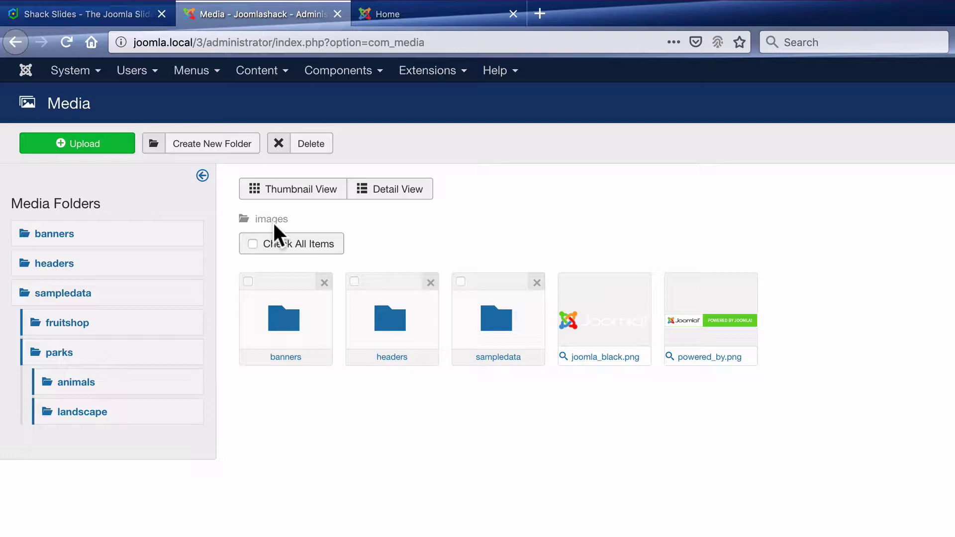
click(397, 335)
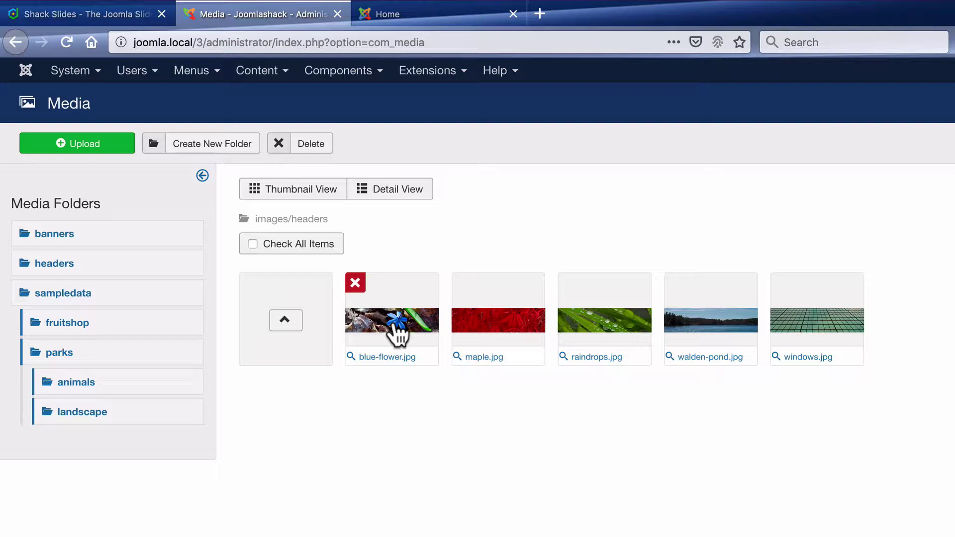
click(447, 73)
Open the Shack Slides Pro module and set Slides Source to Folder with images/headers
click(436, 140)
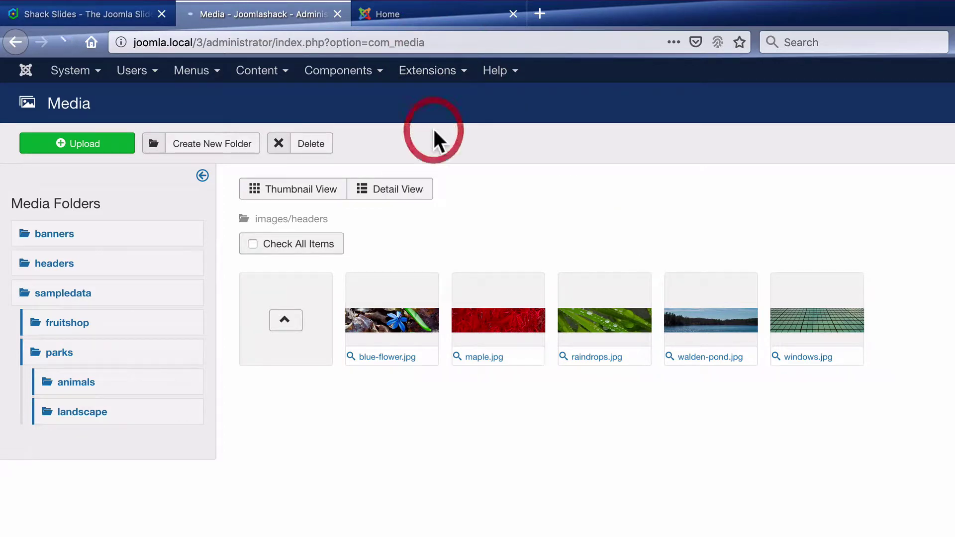
click(182, 248)
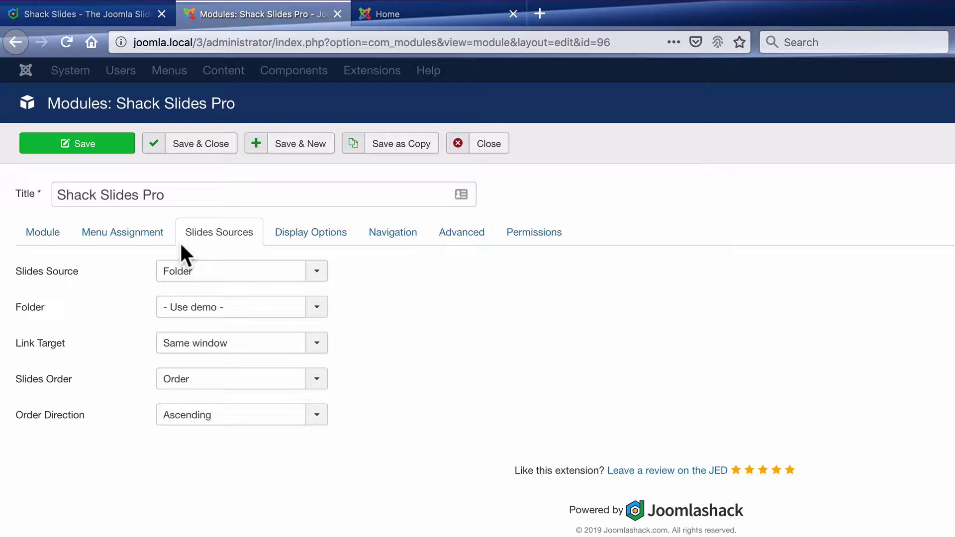
click(179, 277)
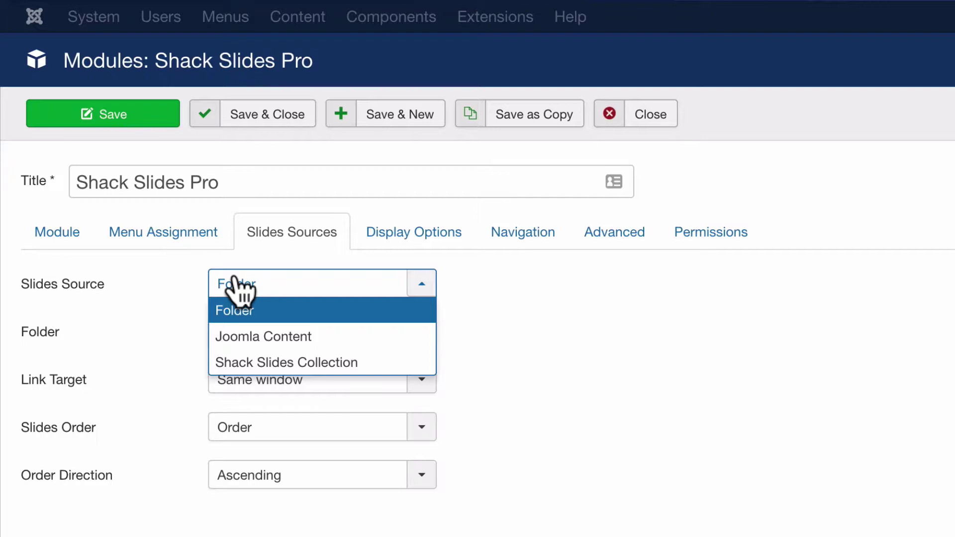
click(246, 321)
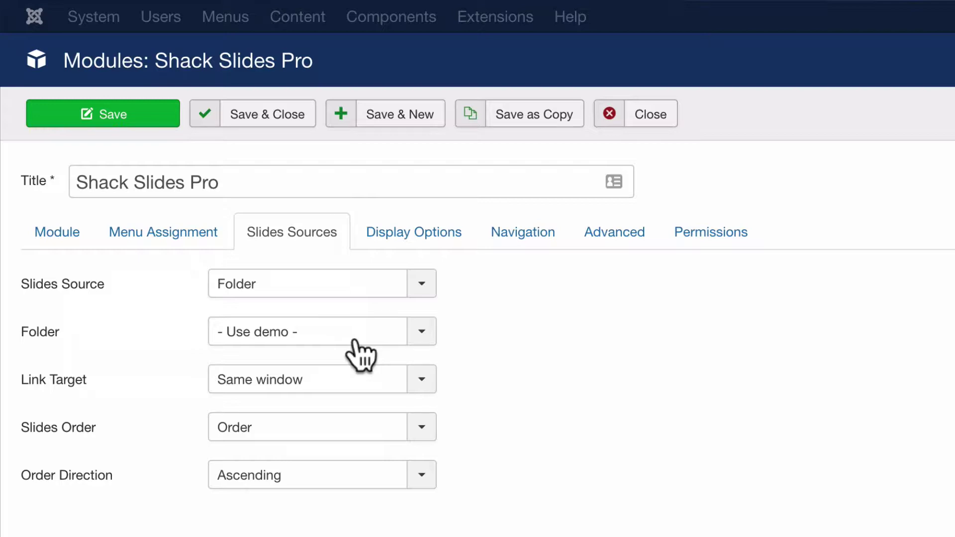
click(352, 342)
scroll(359, 328, down, 1)
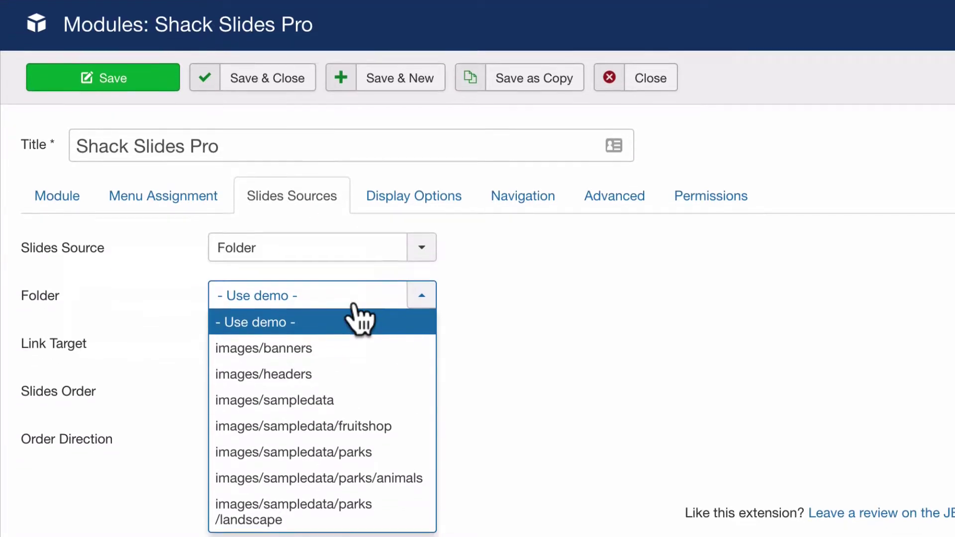
click(322, 372)
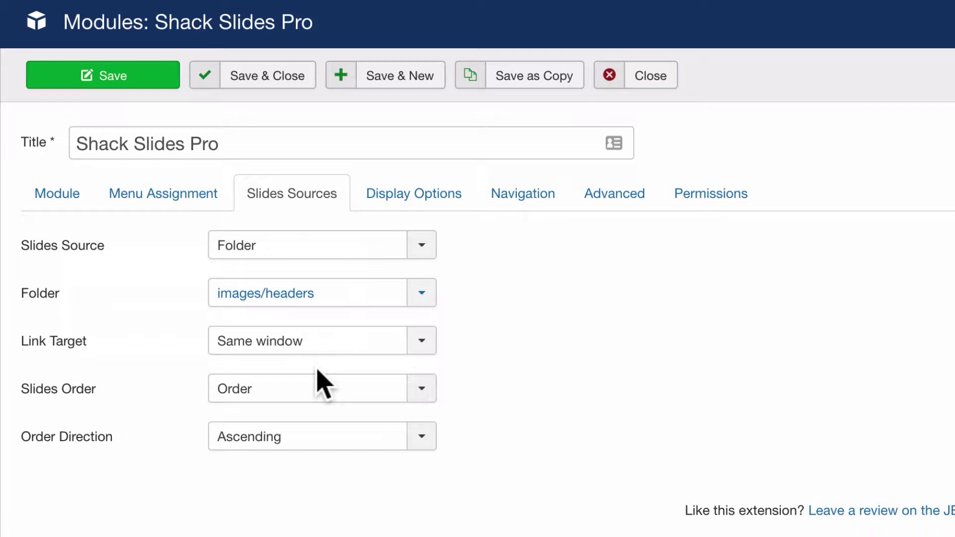
Keep the default slide ordering and same-window slide links
click(312, 385)
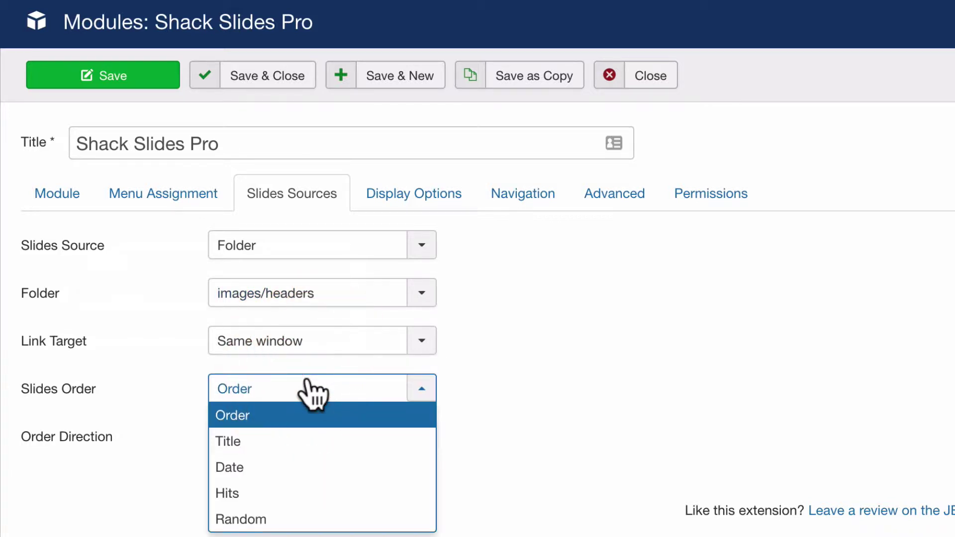
click(129, 492)
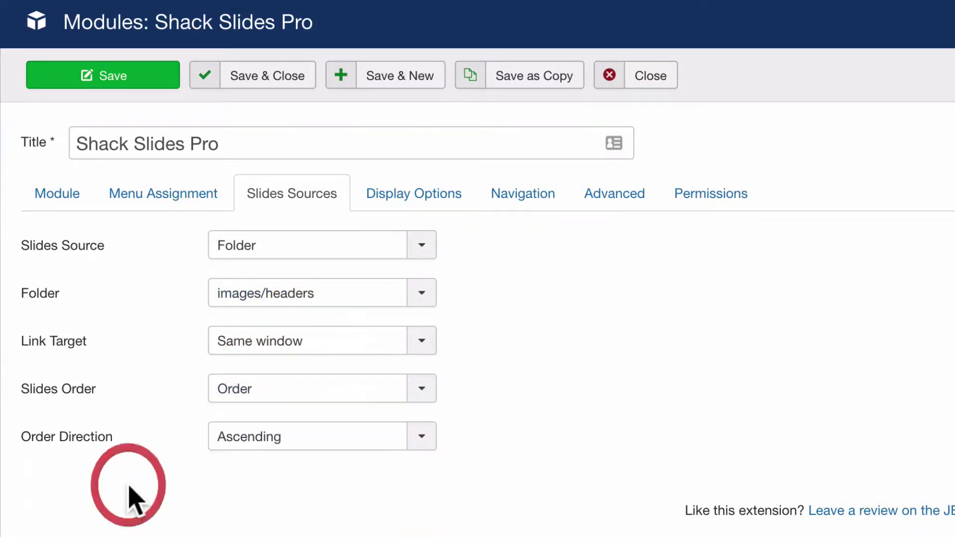
click(253, 345)
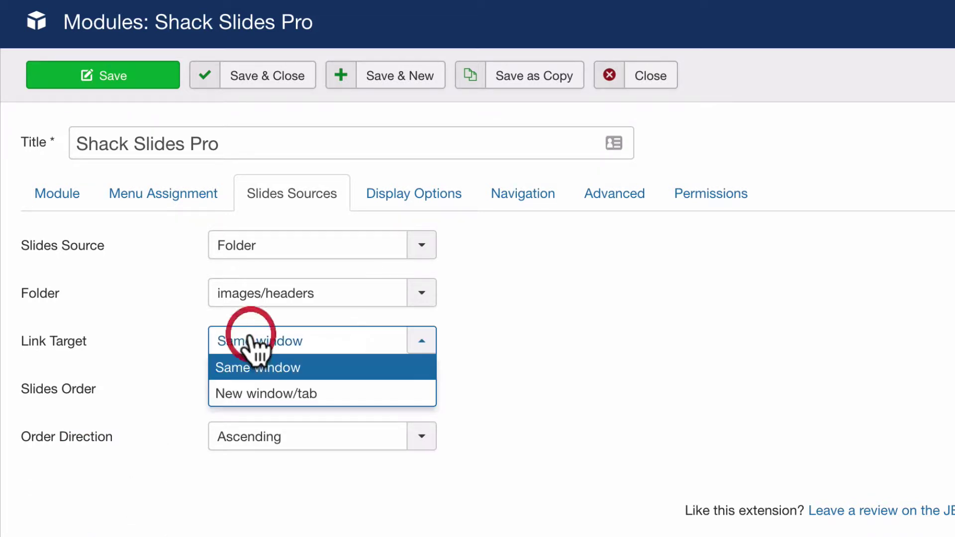
click(167, 313)
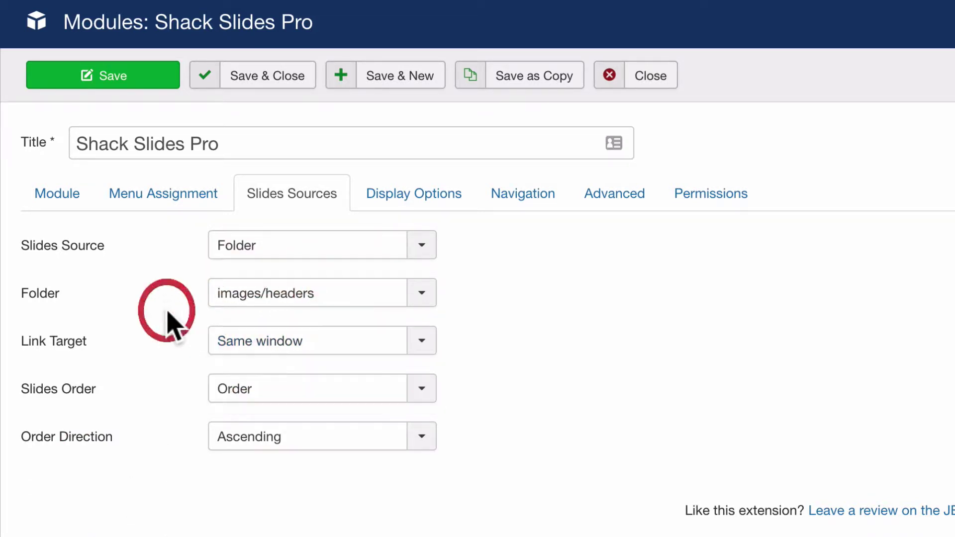
Review Display Options, keep Position at position-1, and save Shack Slides Pro
click(412, 196)
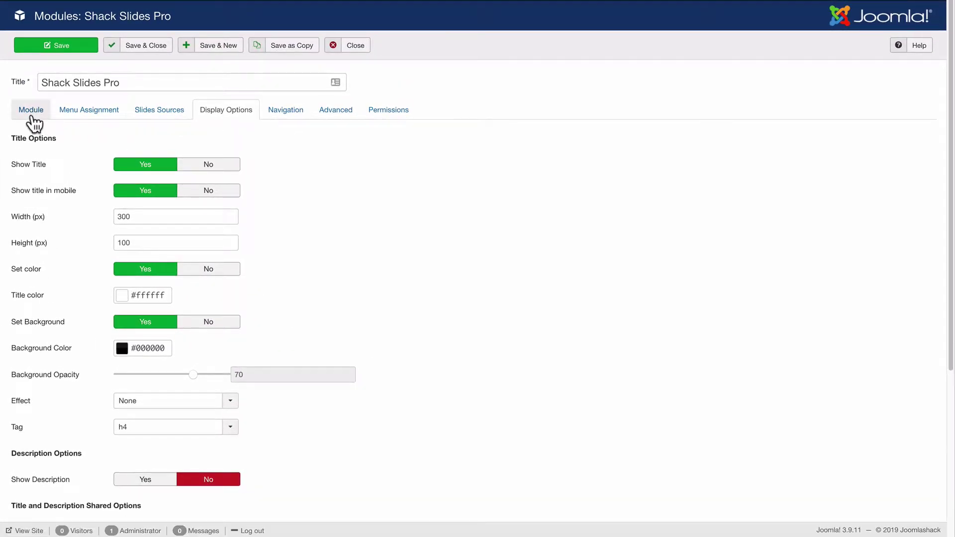
click(31, 112)
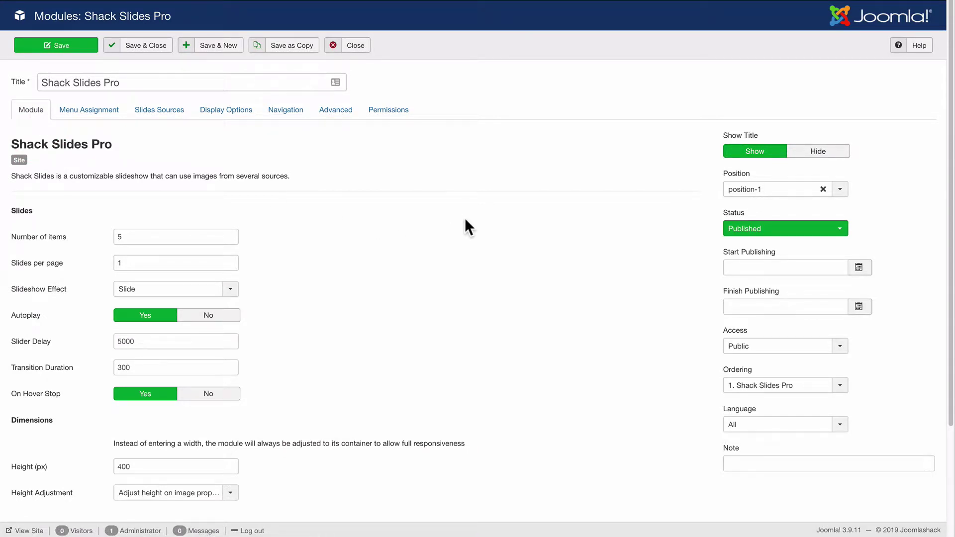
click(754, 190)
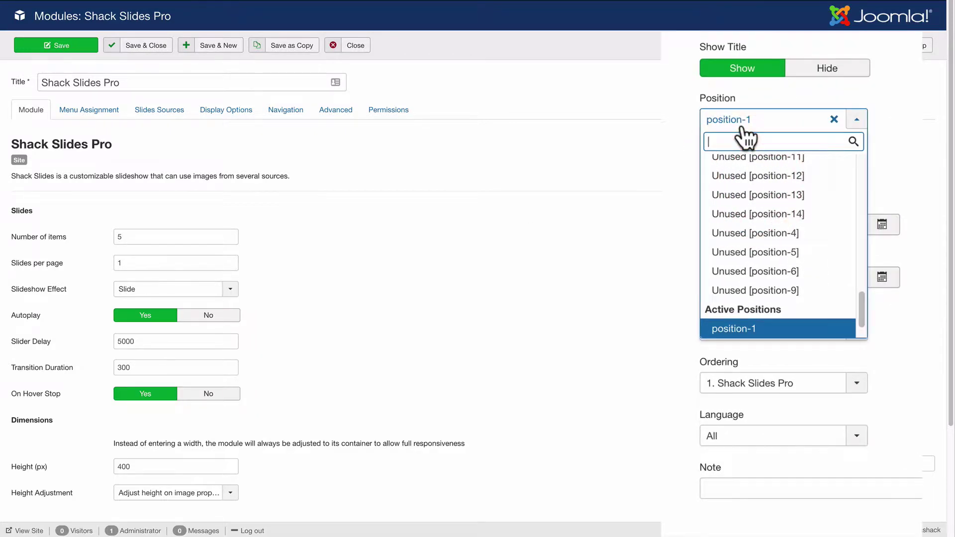
scroll(770, 256, up, 10)
scroll(771, 256, up, 5)
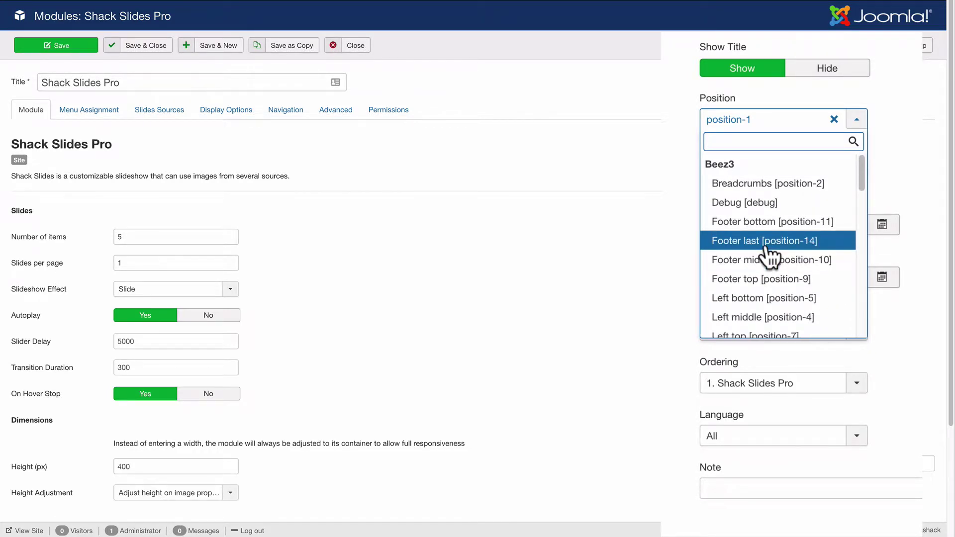
scroll(771, 256, down, 10)
scroll(771, 257, down, 5)
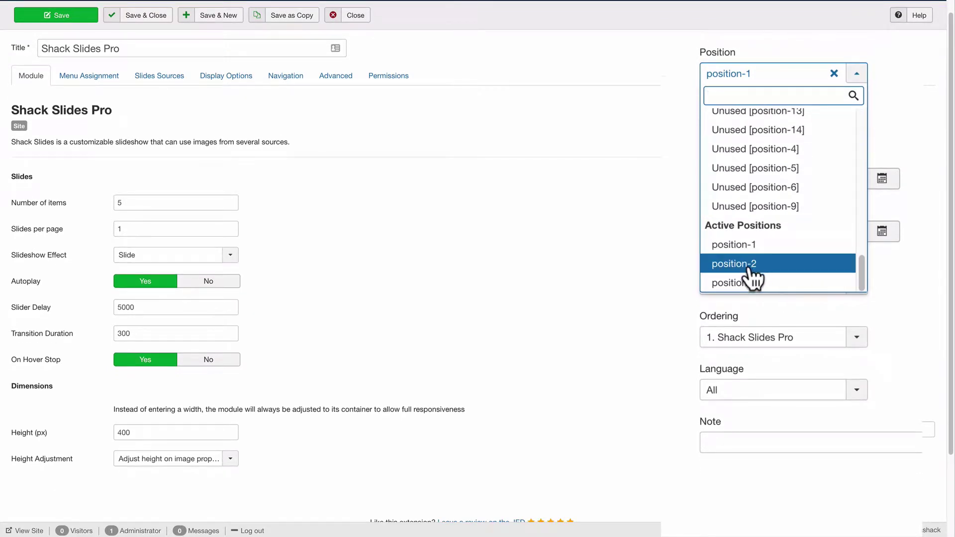
click(746, 247)
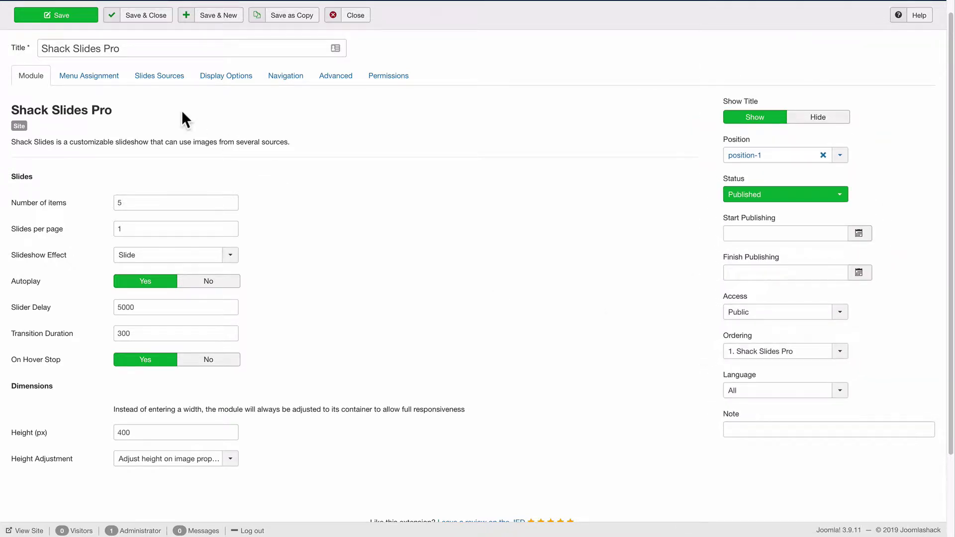
click(64, 19)
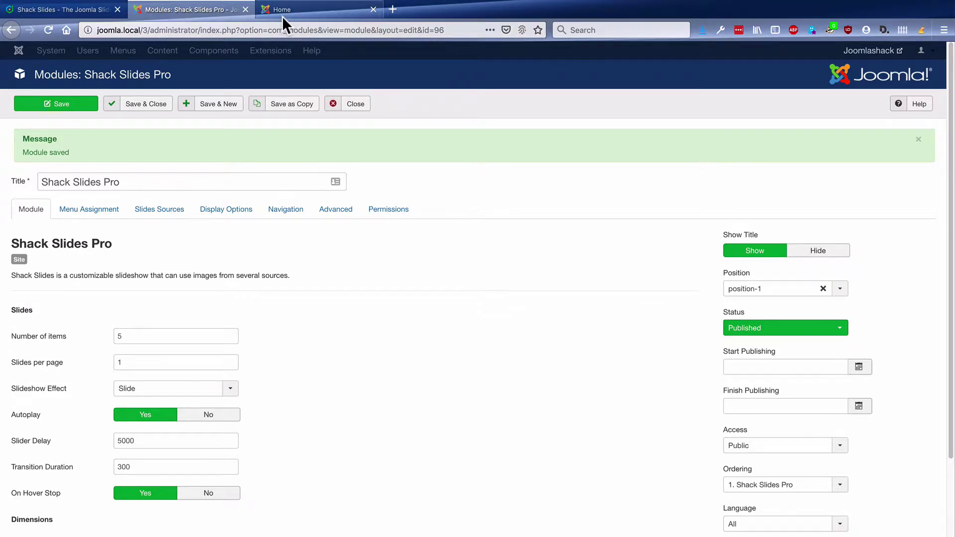
Reload the Home page and advance four times through the five header slides
click(282, 11)
click(47, 30)
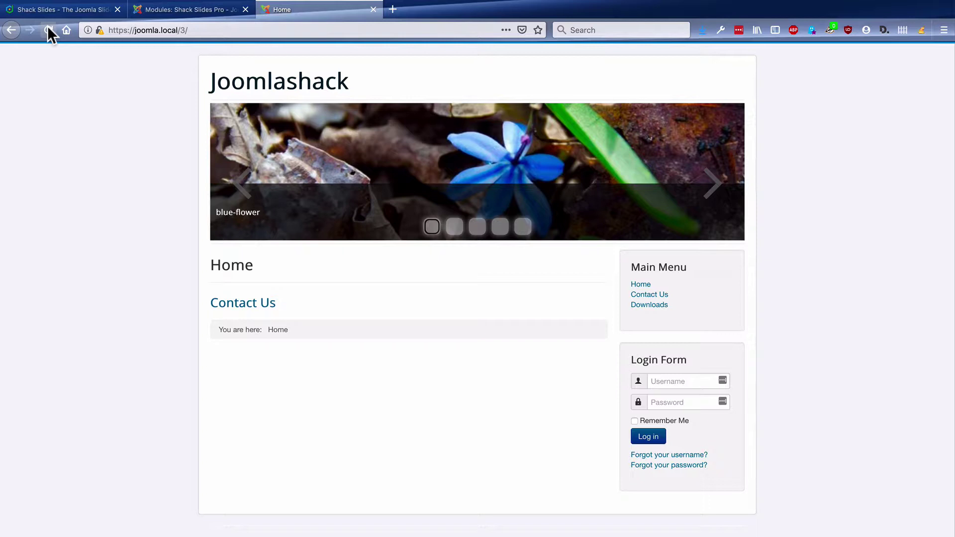
click(713, 188)
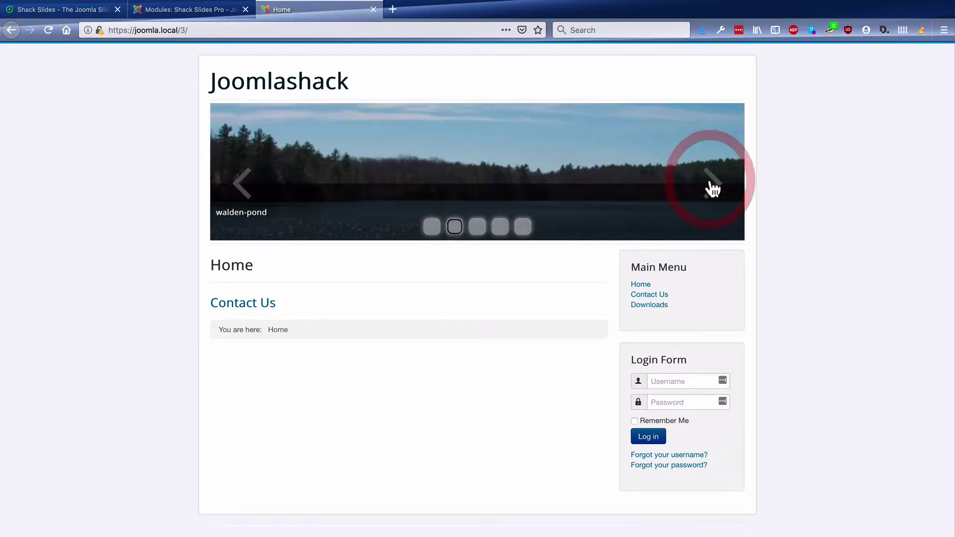
click(713, 189)
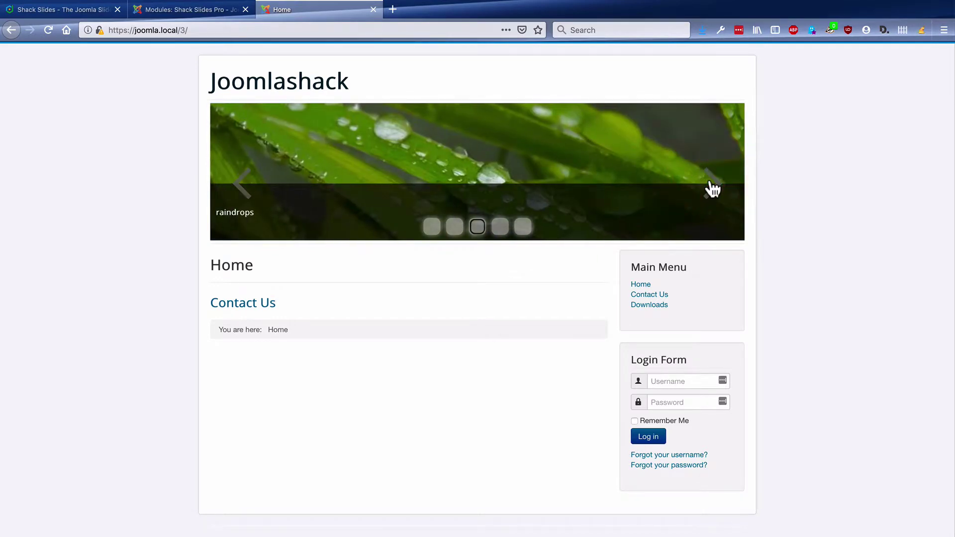
click(712, 189)
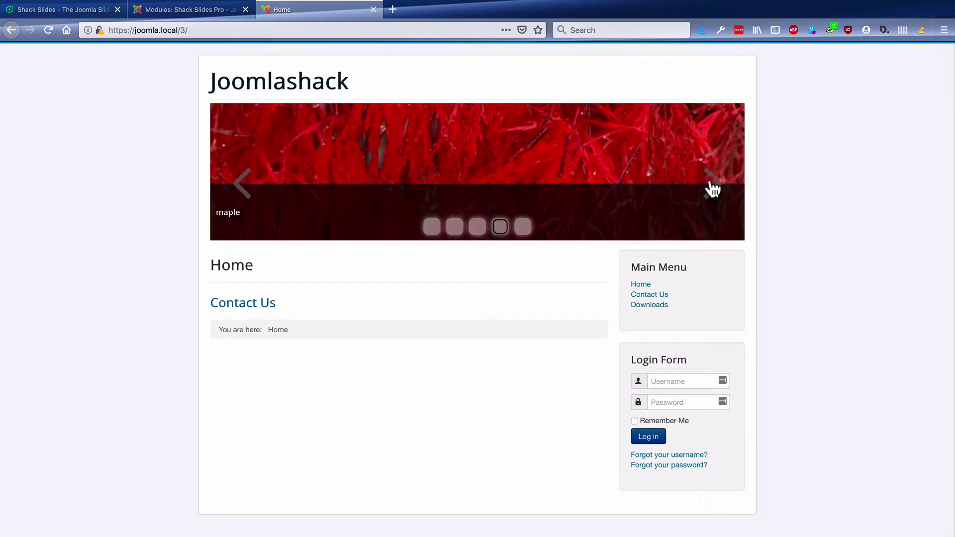
click(713, 189)
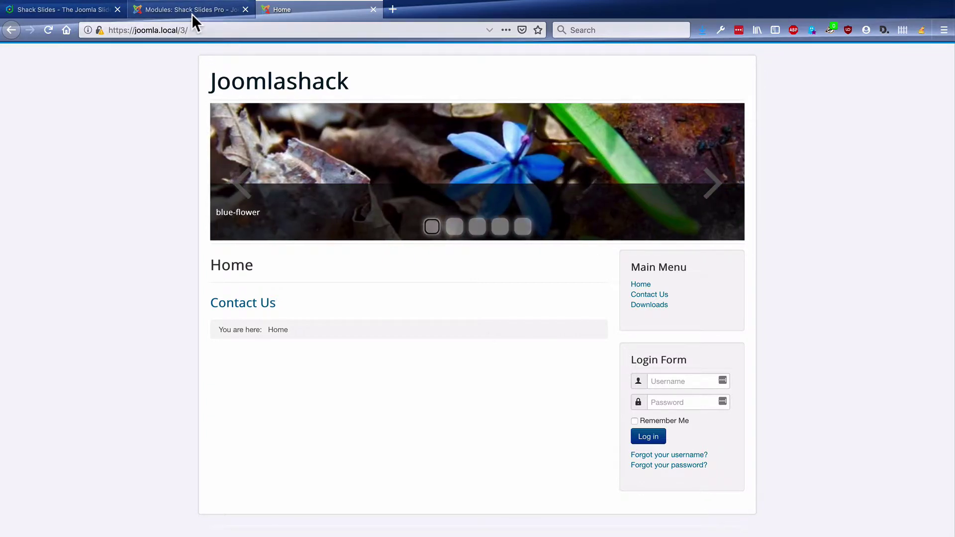
Set Show Title to No and Slideshow Effect to Bounced slide (right-to-left)
click(192, 12)
scroll(345, 426, down, 1)
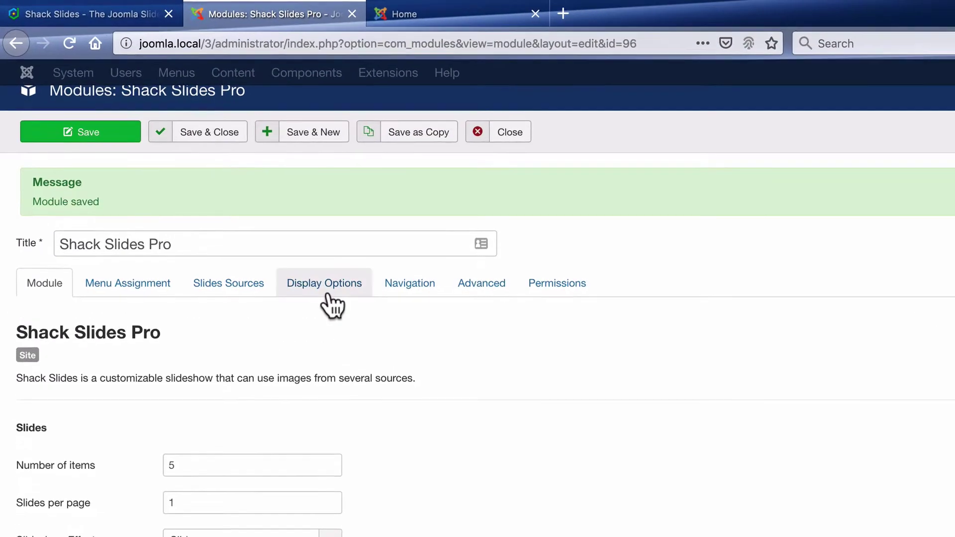
click(227, 200)
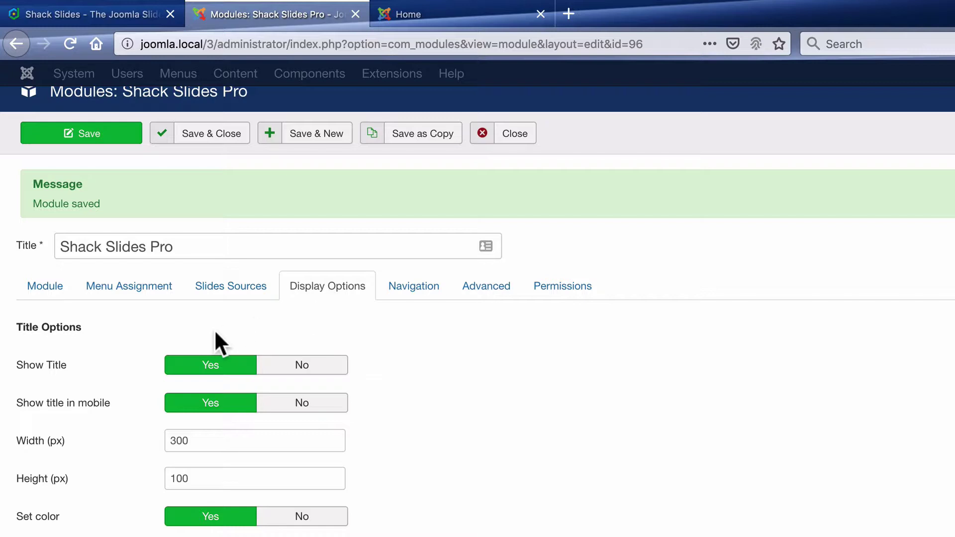
click(299, 366)
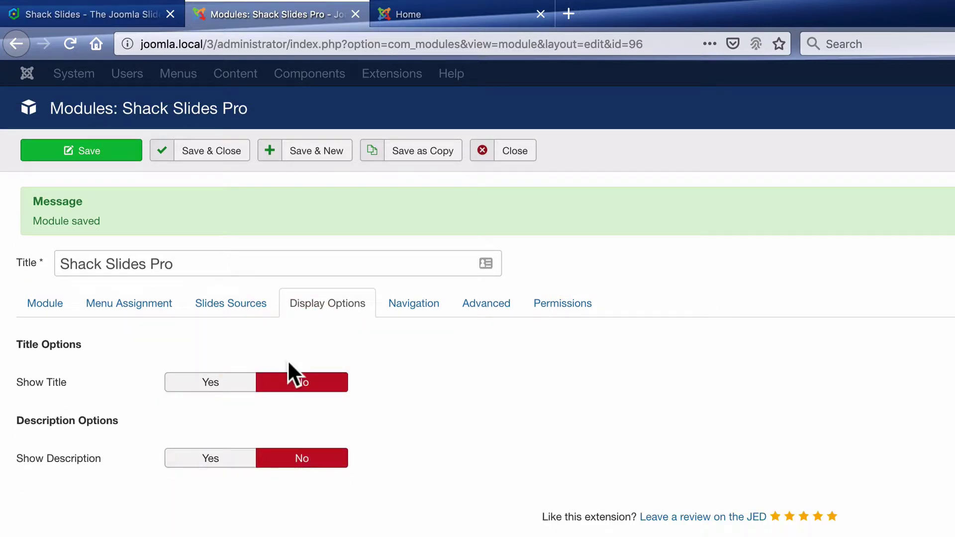
click(41, 303)
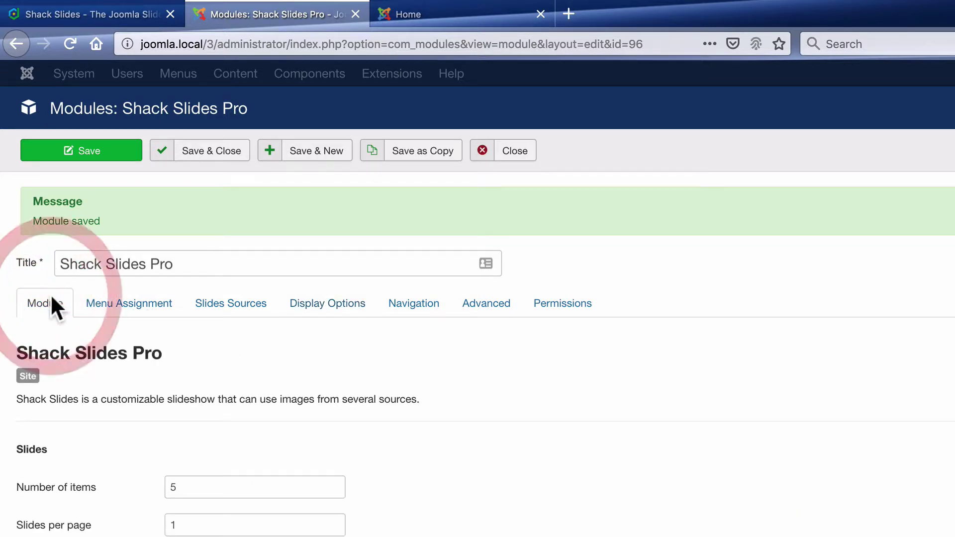
scroll(86, 525, down, 2)
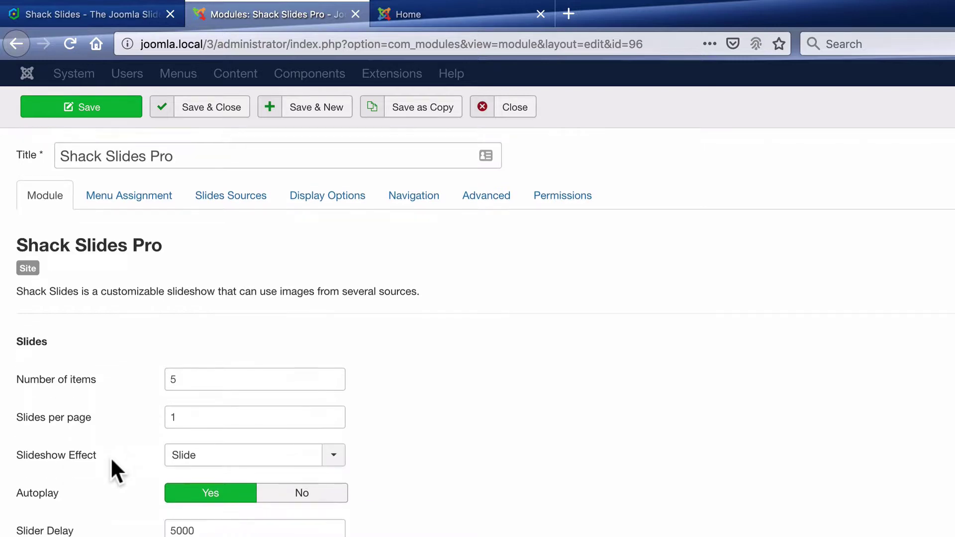
scroll(110, 457, down, 2)
scroll(209, 351, down, 2)
click(214, 229)
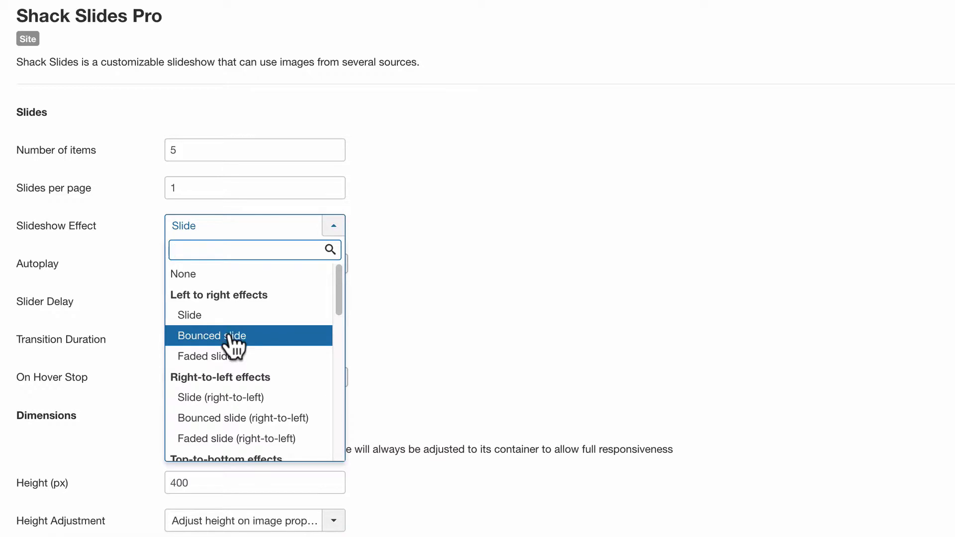
click(234, 418)
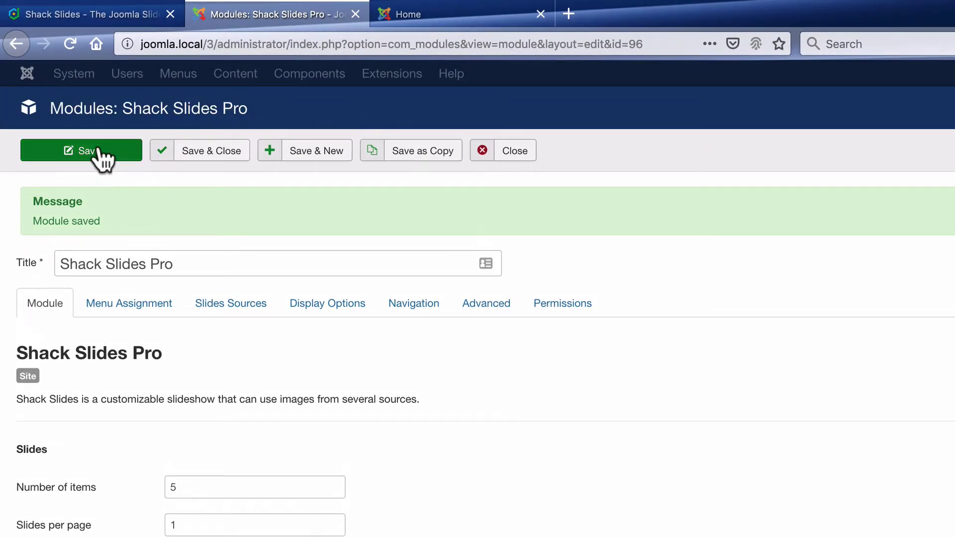
Save the module and reload the Home page
click(103, 157)
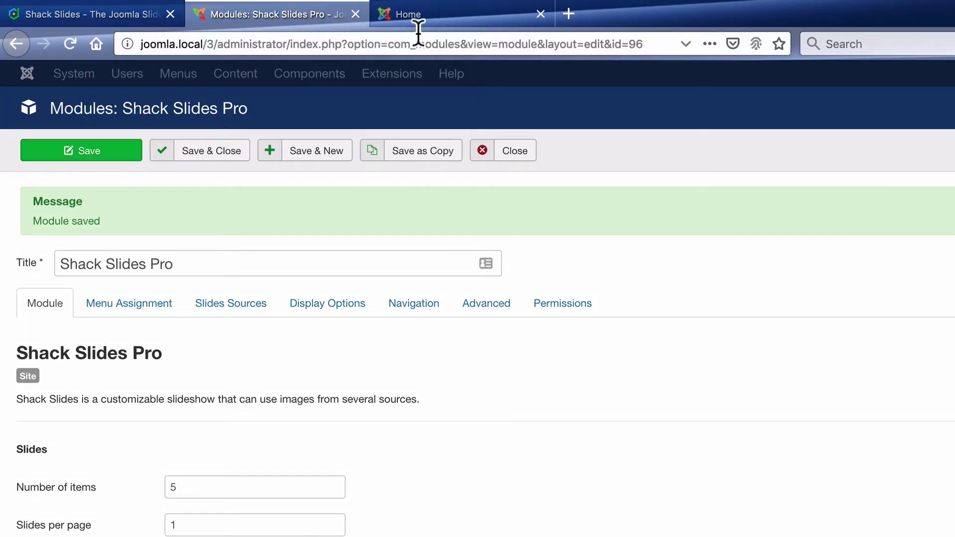
click(435, 15)
click(397, 45)
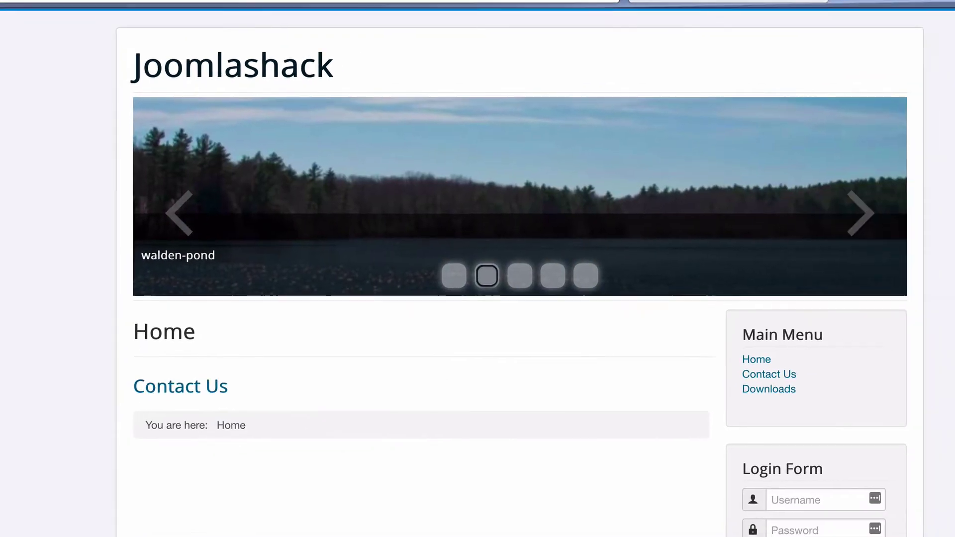
key(Return)
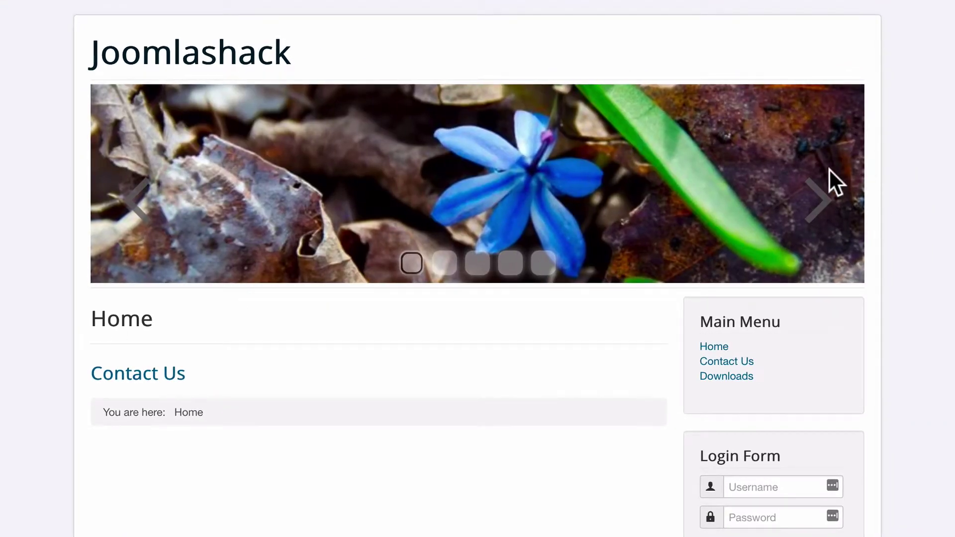
Advance the slideshow from the second slide to the fifth
click(828, 215)
click(828, 216)
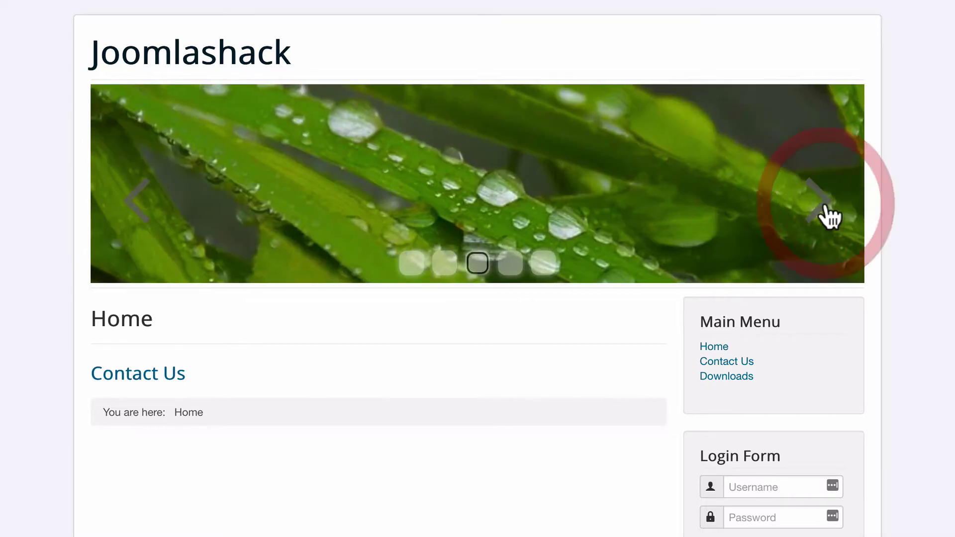
click(828, 215)
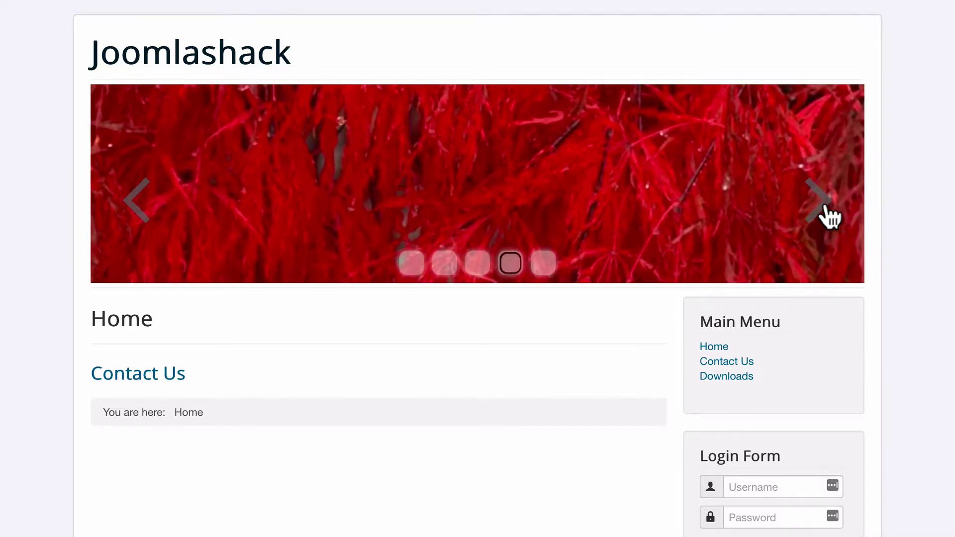
click(829, 217)
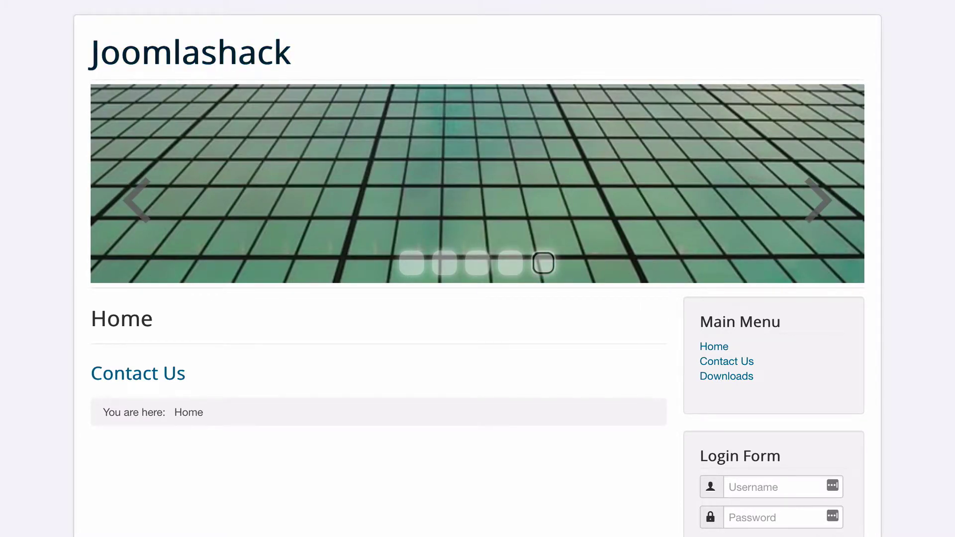
Choose the Slide (bottom-to-top) effect, set Height to 500 px, and save
click(255, 19)
scroll(493, 507, down, 5)
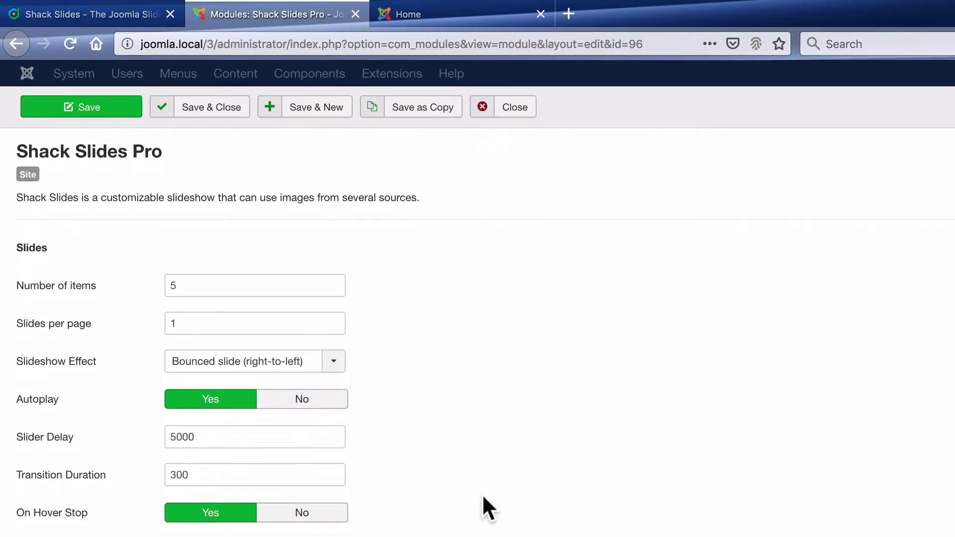
click(330, 373)
scroll(275, 484, down, 3)
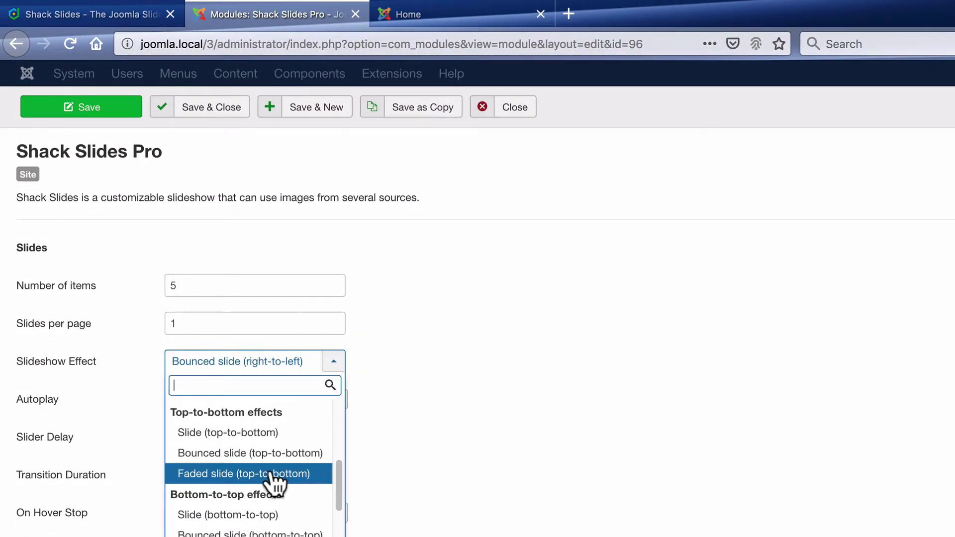
scroll(277, 485, down, 3)
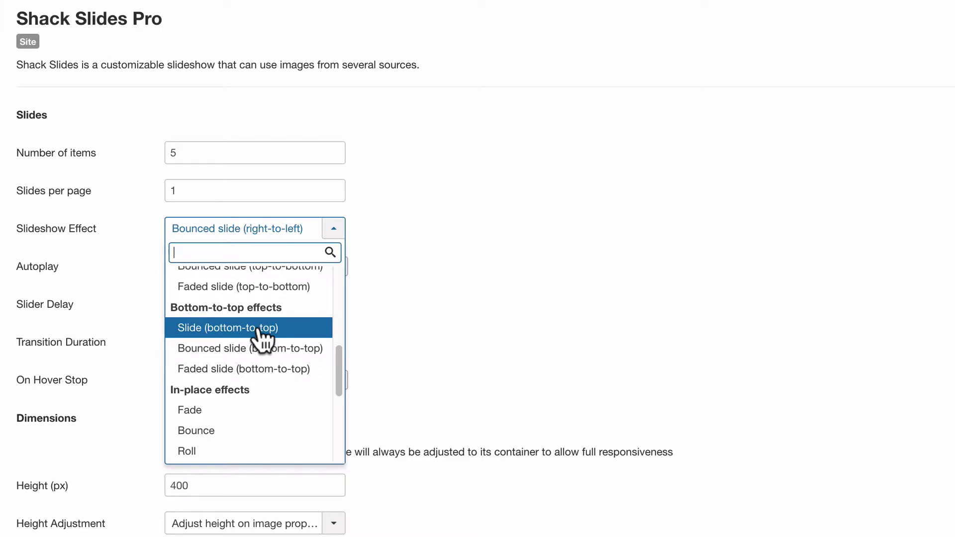
click(263, 340)
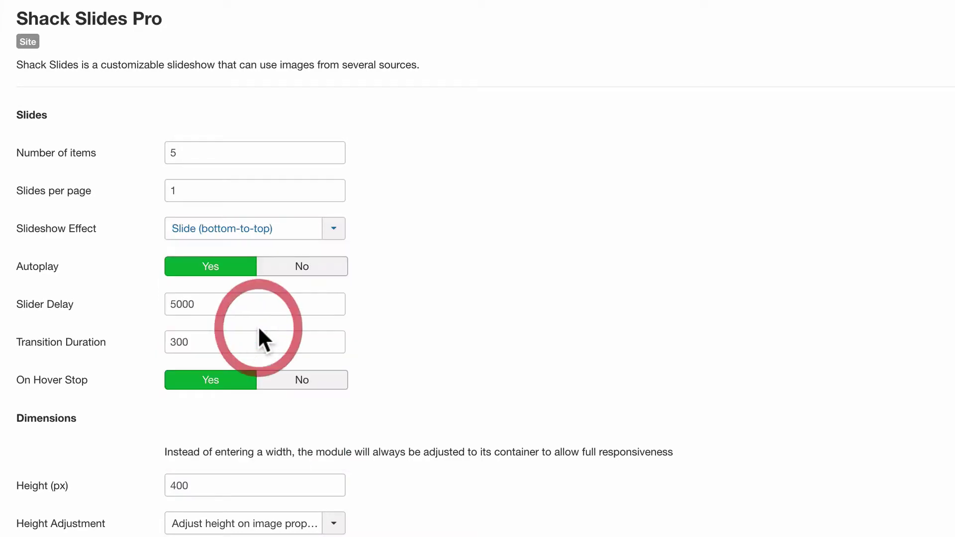
scroll(258, 328, down, 1)
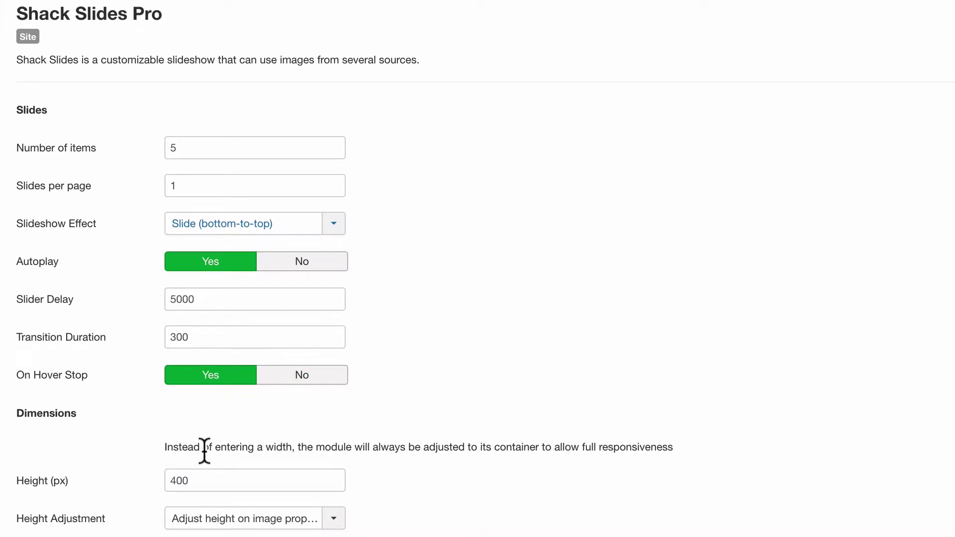
drag(177, 480, 162, 478)
text(500)
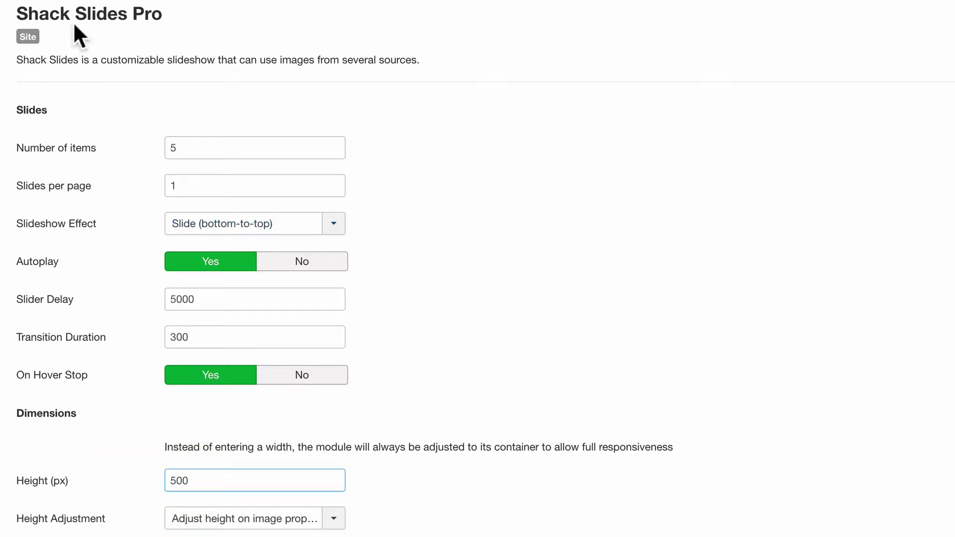
click(84, 118)
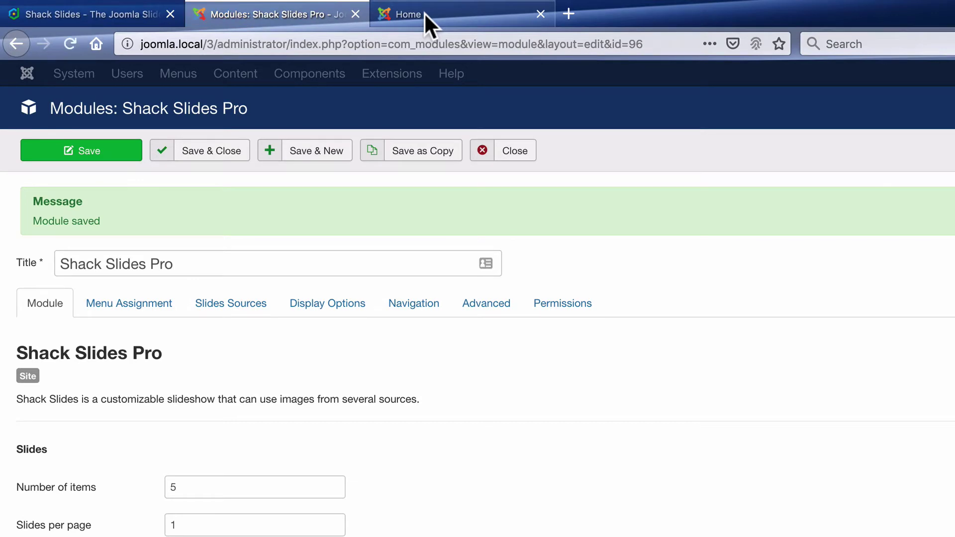
On the Home page, step through the slides with the next arrow
click(424, 13)
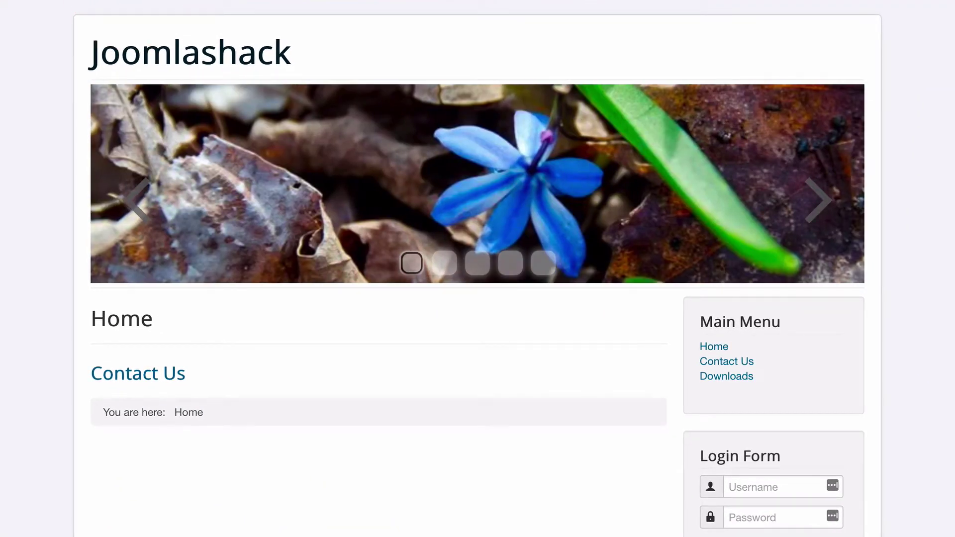
click(132, 192)
click(818, 200)
click(818, 201)
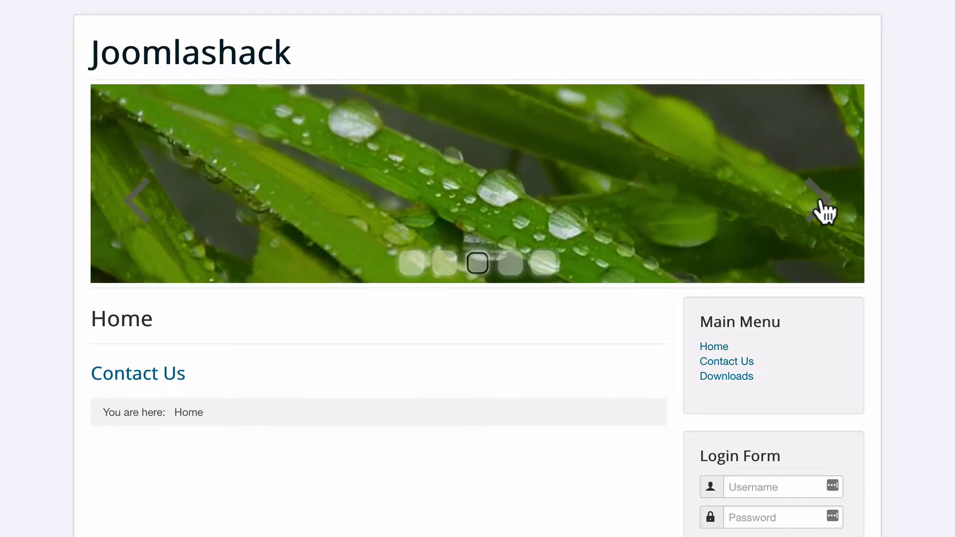
click(820, 201)
click(821, 201)
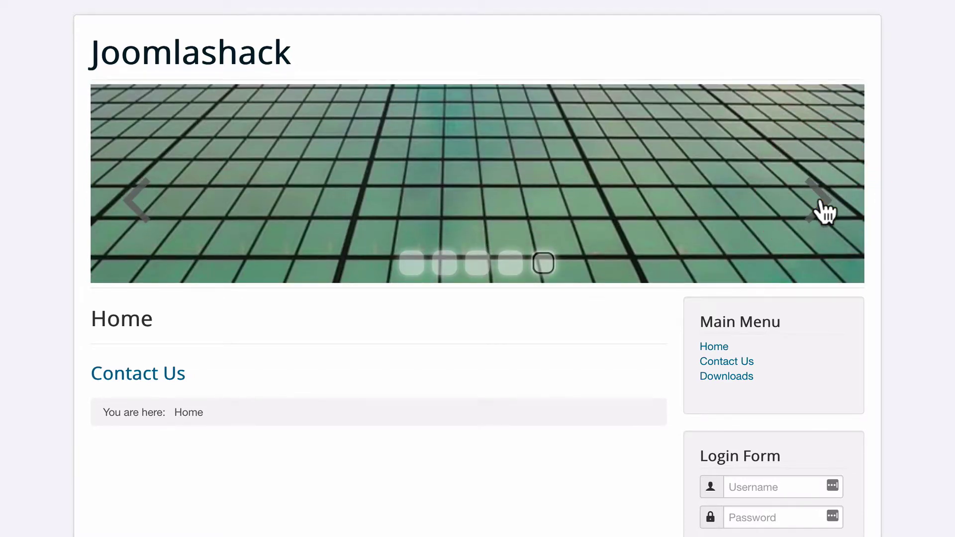
click(821, 203)
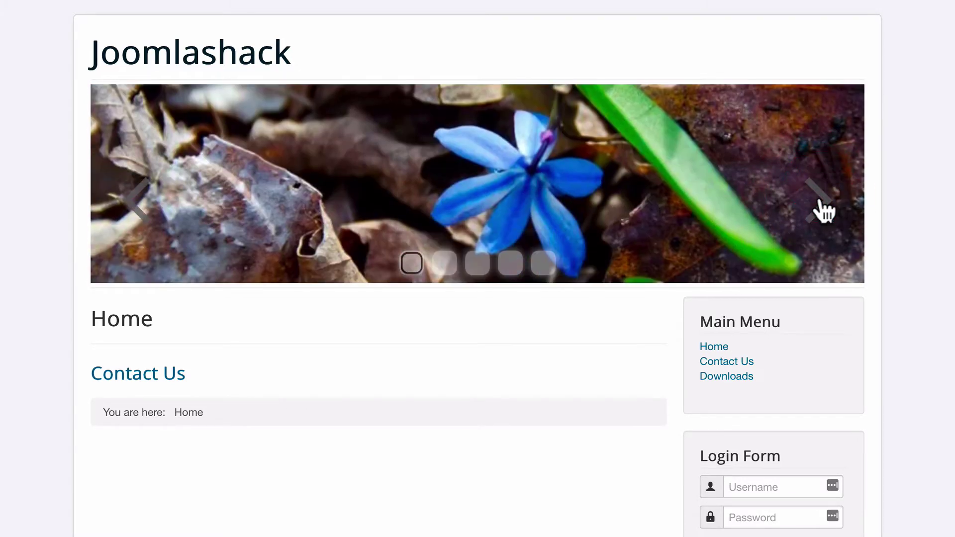
click(822, 202)
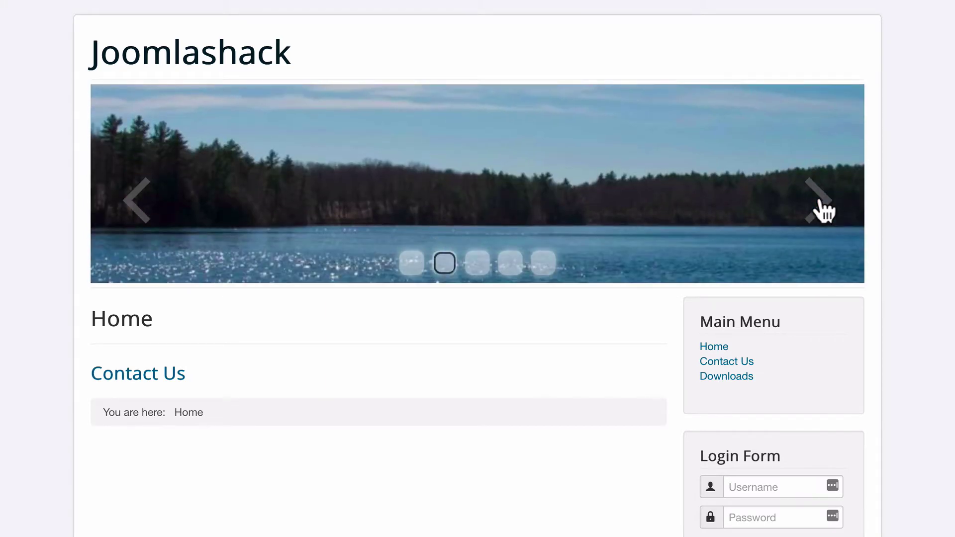
Jump between slides using the five navigation dots
click(477, 263)
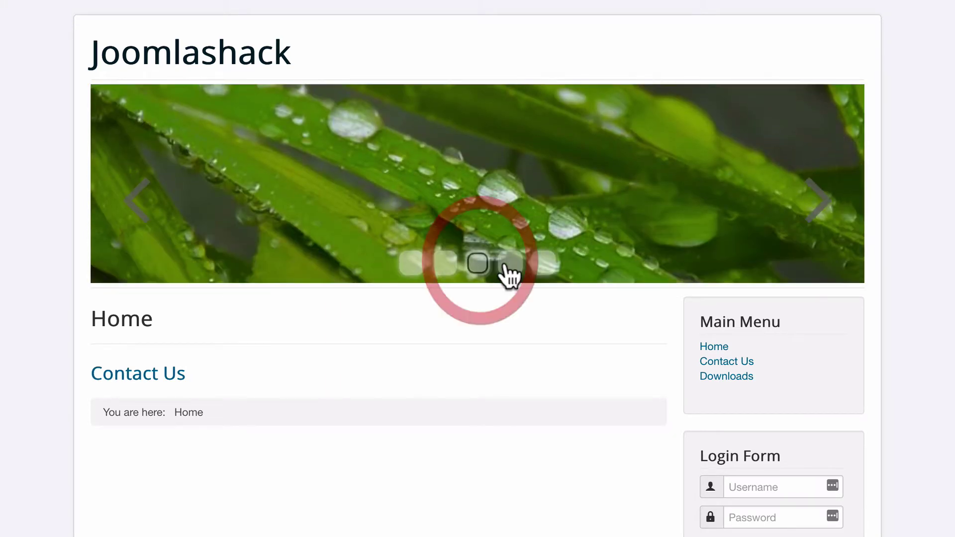
click(510, 263)
click(543, 262)
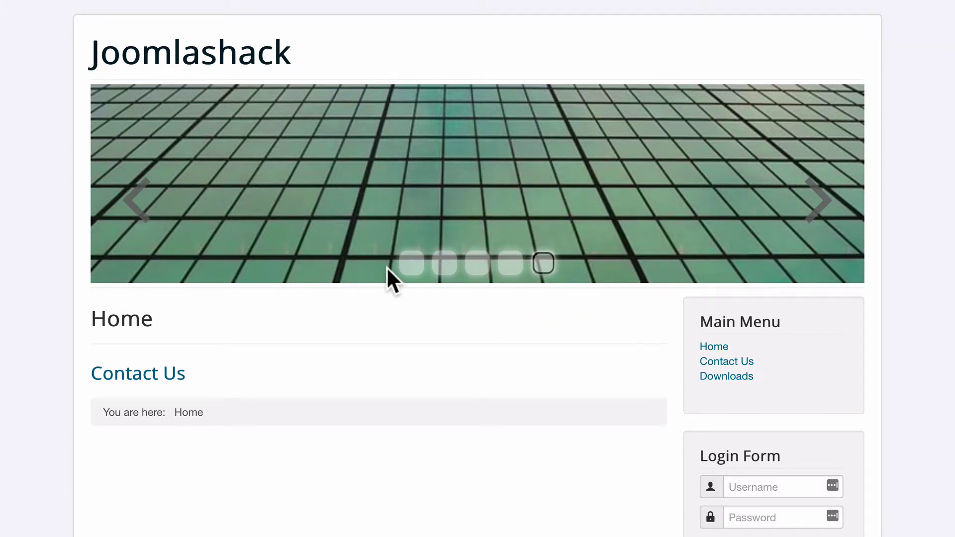
click(412, 264)
click(444, 262)
On the module's Navigation tab, set Navigation shape to Circle
click(297, 15)
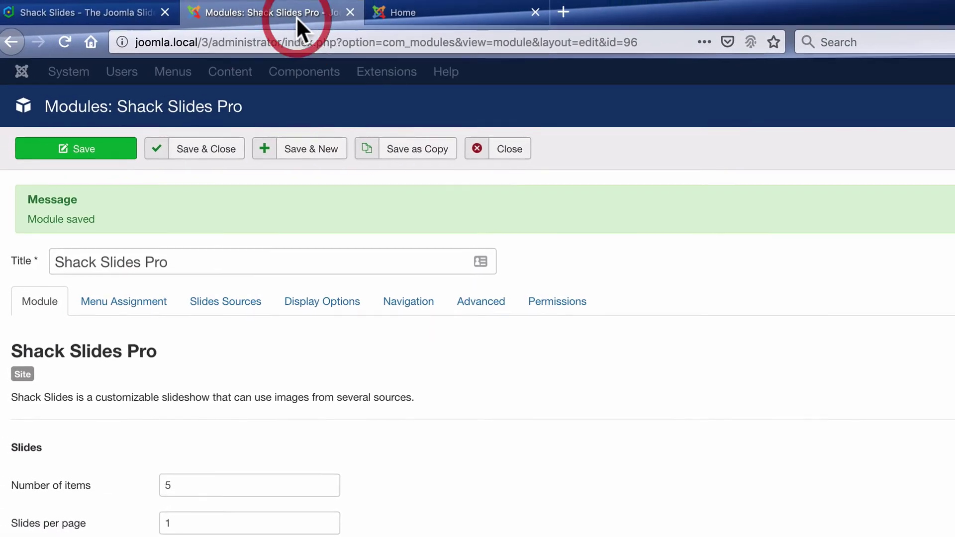
click(415, 304)
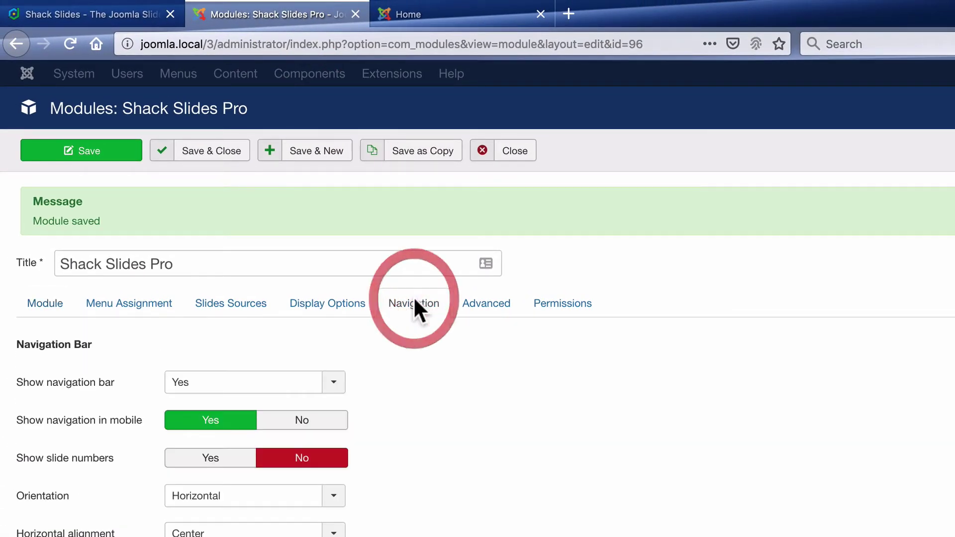
scroll(515, 526, down, 2)
scroll(515, 528, down, 1)
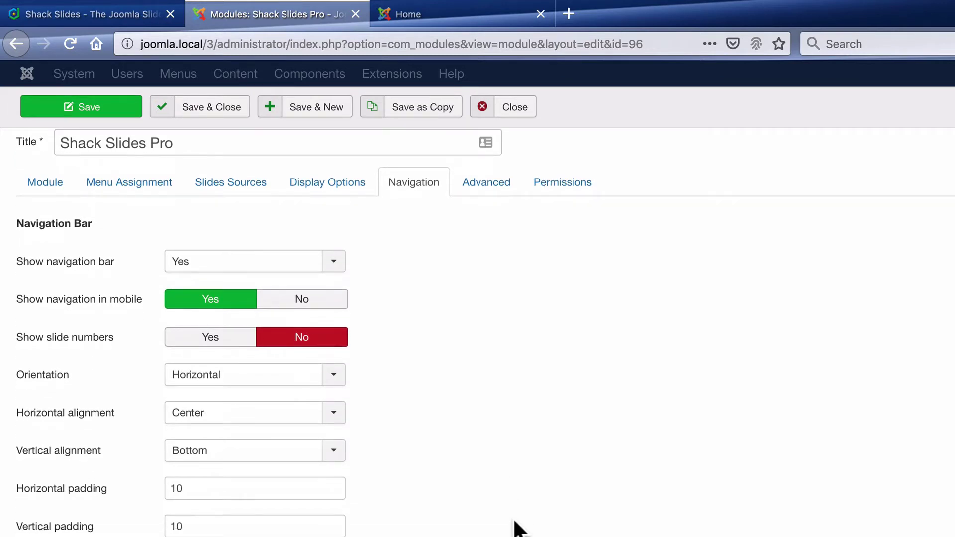
scroll(513, 463, down, 5)
scroll(516, 403, down, 2)
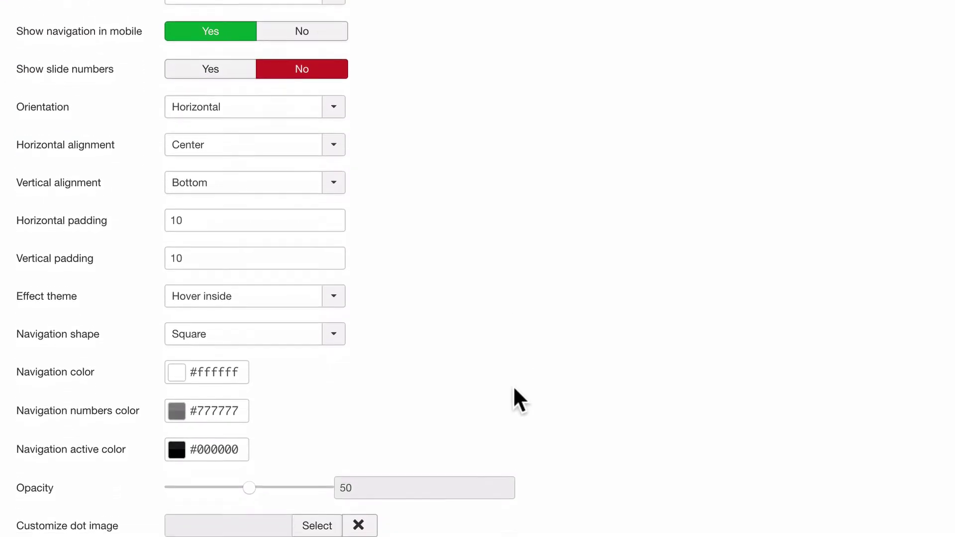
click(250, 330)
click(219, 374)
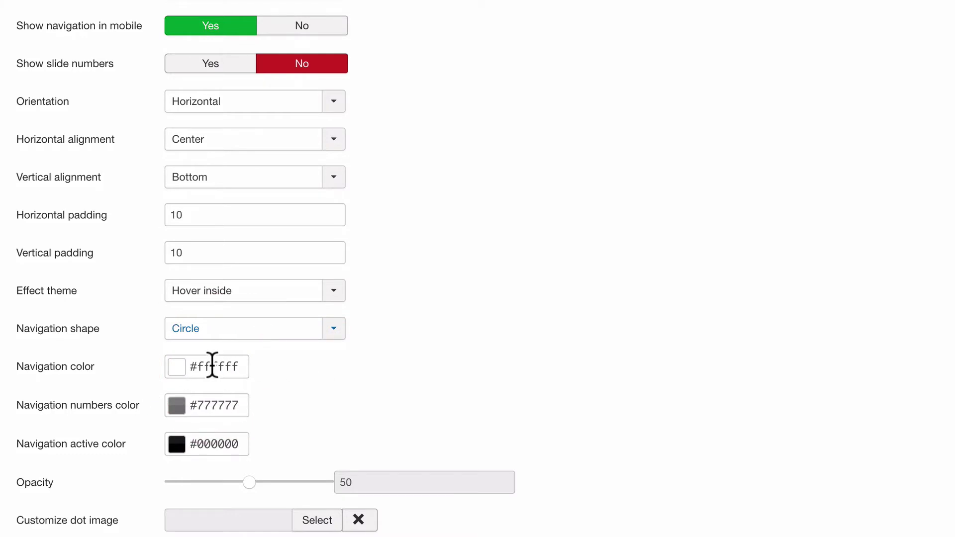
scroll(408, 391, down, 2)
scroll(408, 390, down, 3)
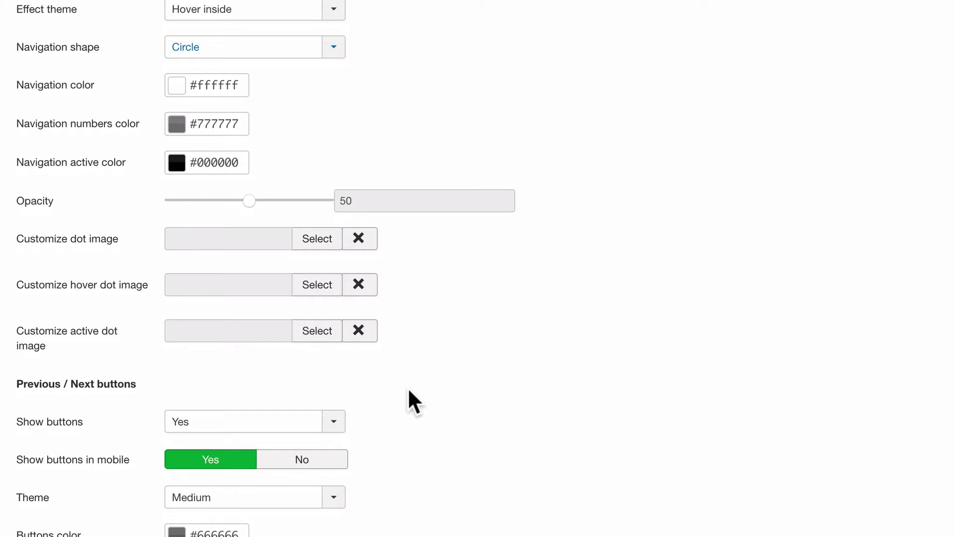
scroll(408, 390, down, 1)
scroll(86, 368, down, 1)
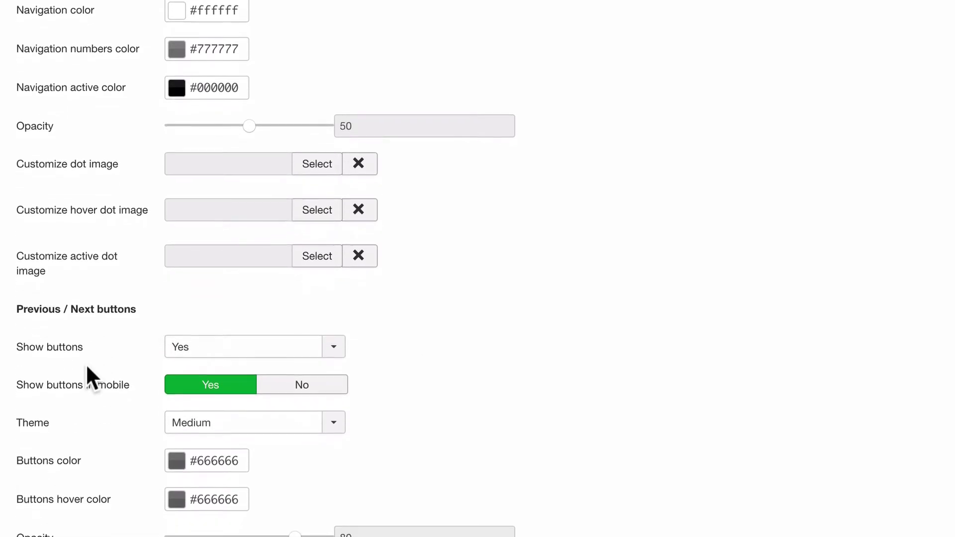
scroll(86, 367, down, 1)
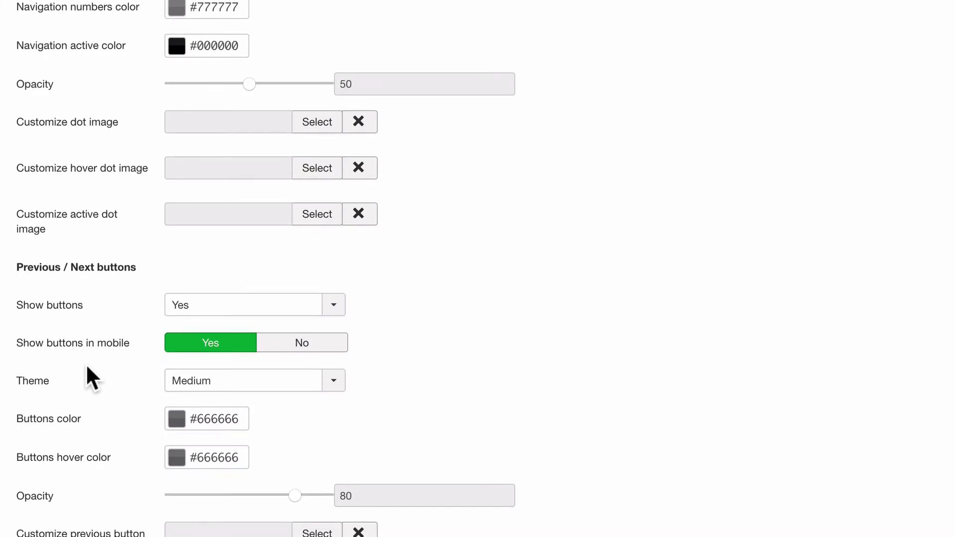
scroll(86, 364, down, 1)
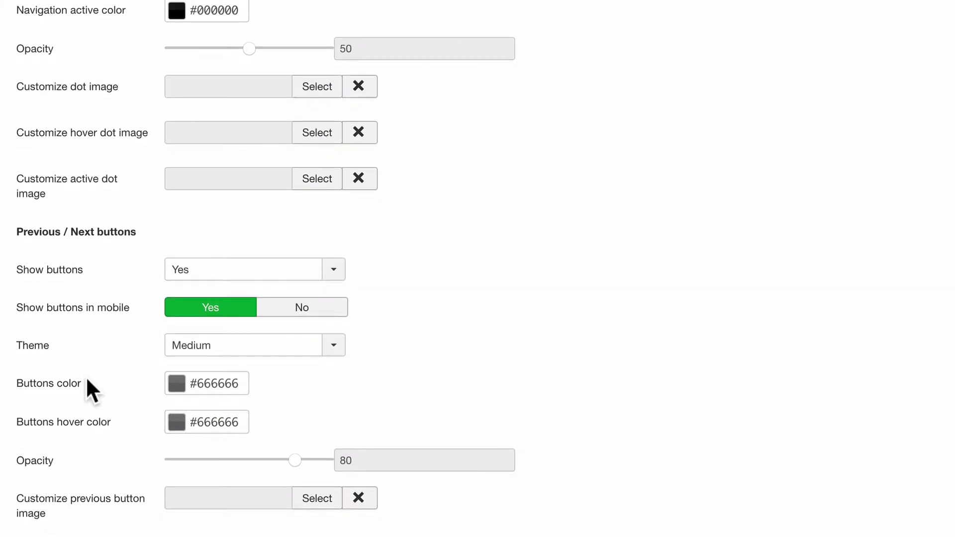
scroll(78, 507, down, 3)
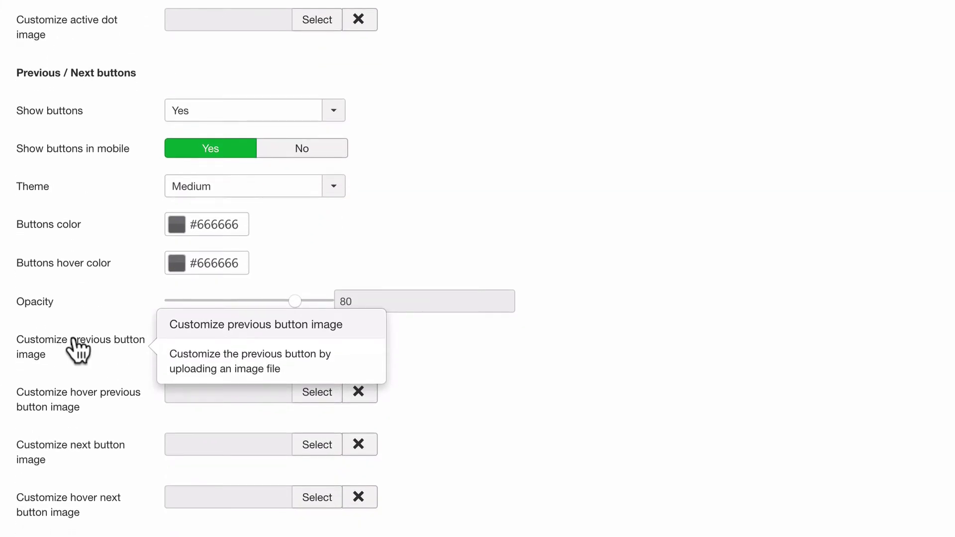
scroll(102, 269, up, 5)
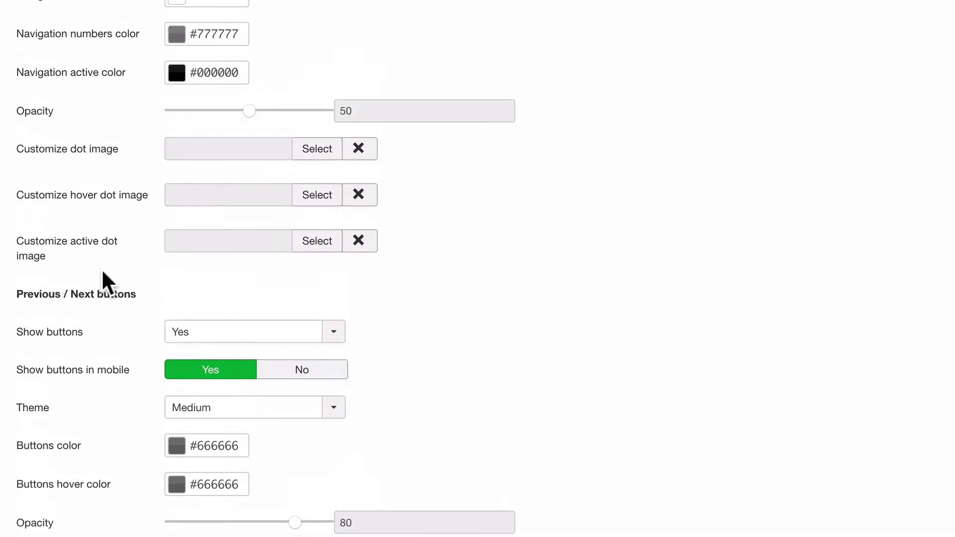
scroll(101, 269, down, 3)
scroll(101, 276, up, 1)
scroll(102, 277, up, 2)
scroll(104, 285, up, 1)
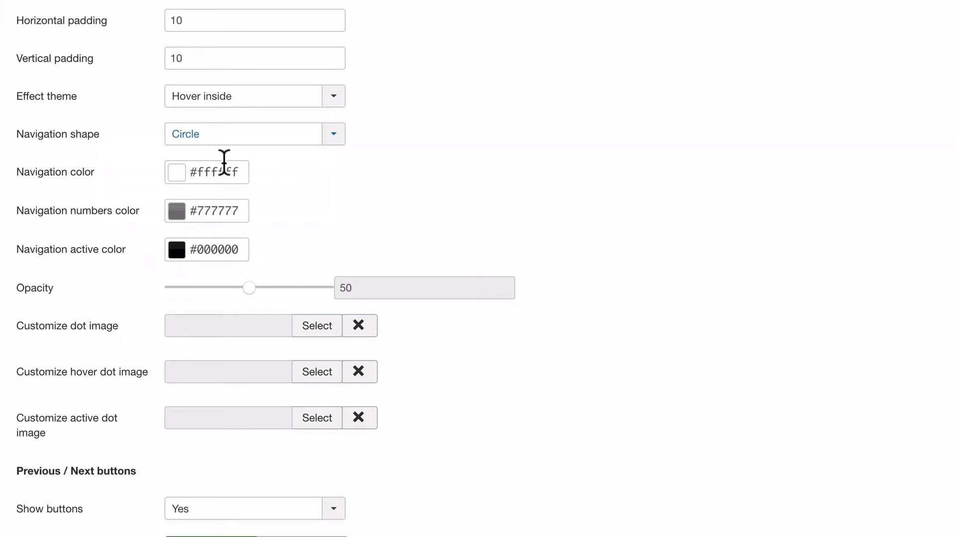
Set Navigation color to magenta #d929e6 and save the module
click(188, 173)
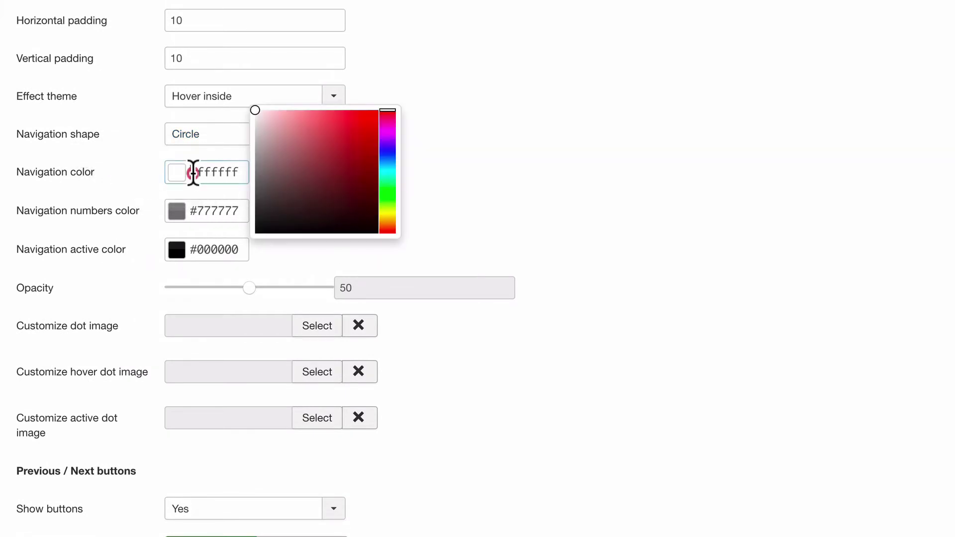
click(384, 132)
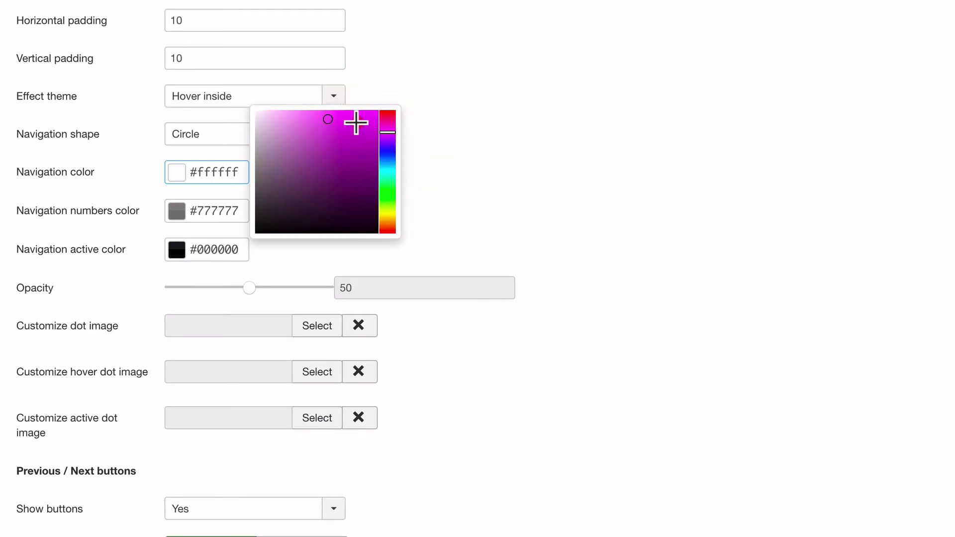
click(357, 123)
click(513, 74)
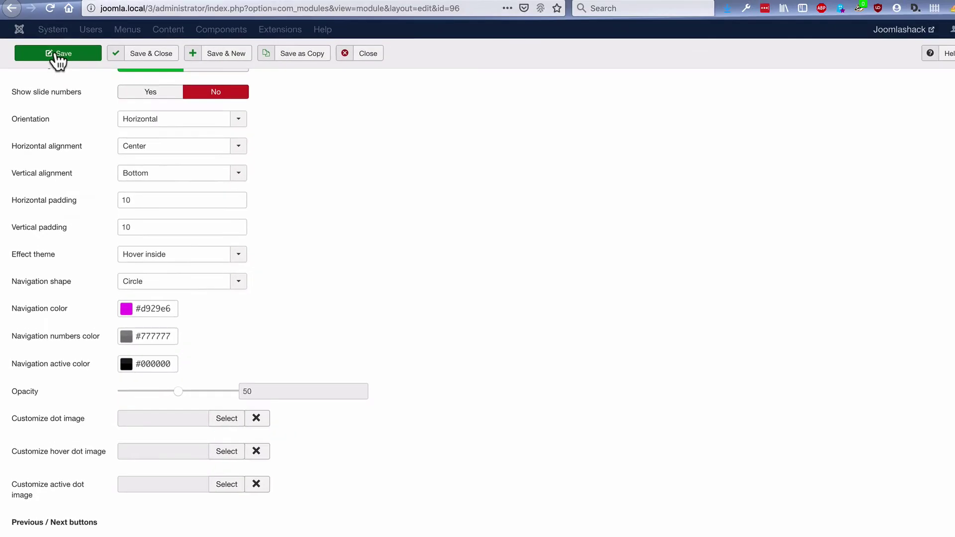
click(57, 61)
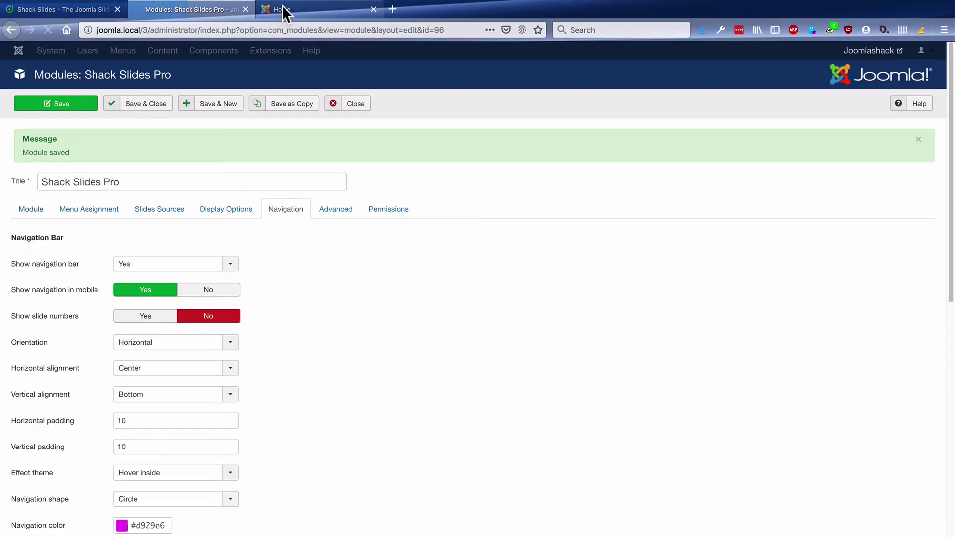
Reload the Home page to check the slideshow's new pink circular navigation dots
click(283, 10)
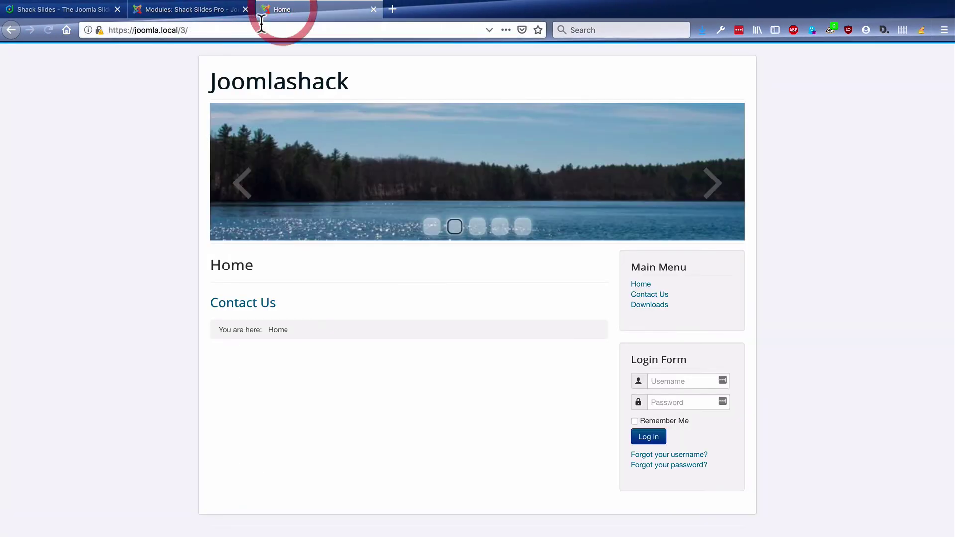
click(259, 29)
key(Return)
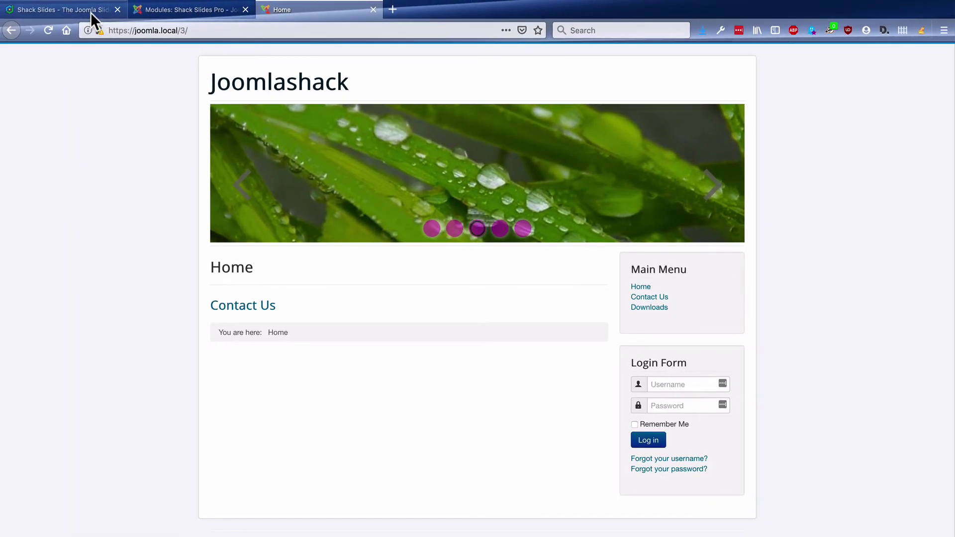
Switch to the 'Shack Slides - The Joomla Slideshow' product page tab
click(90, 13)
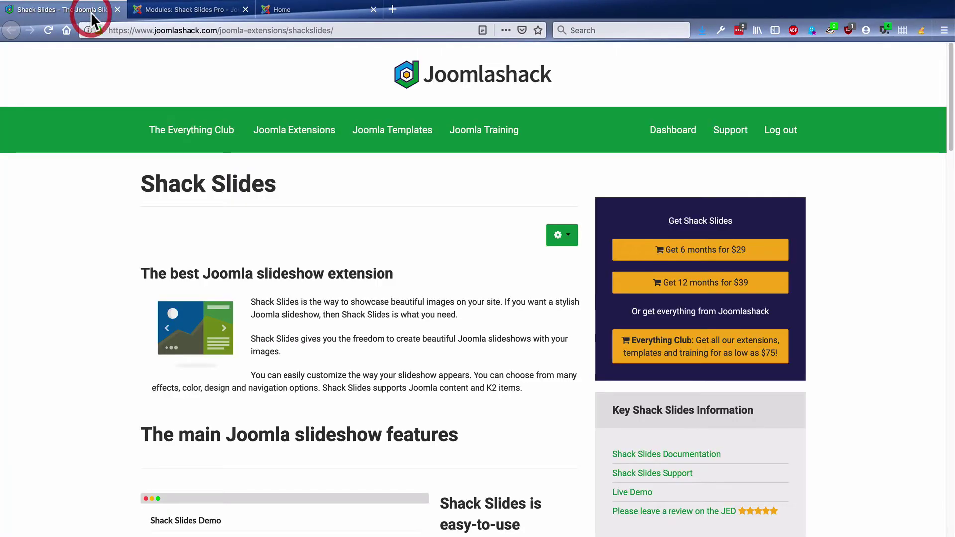